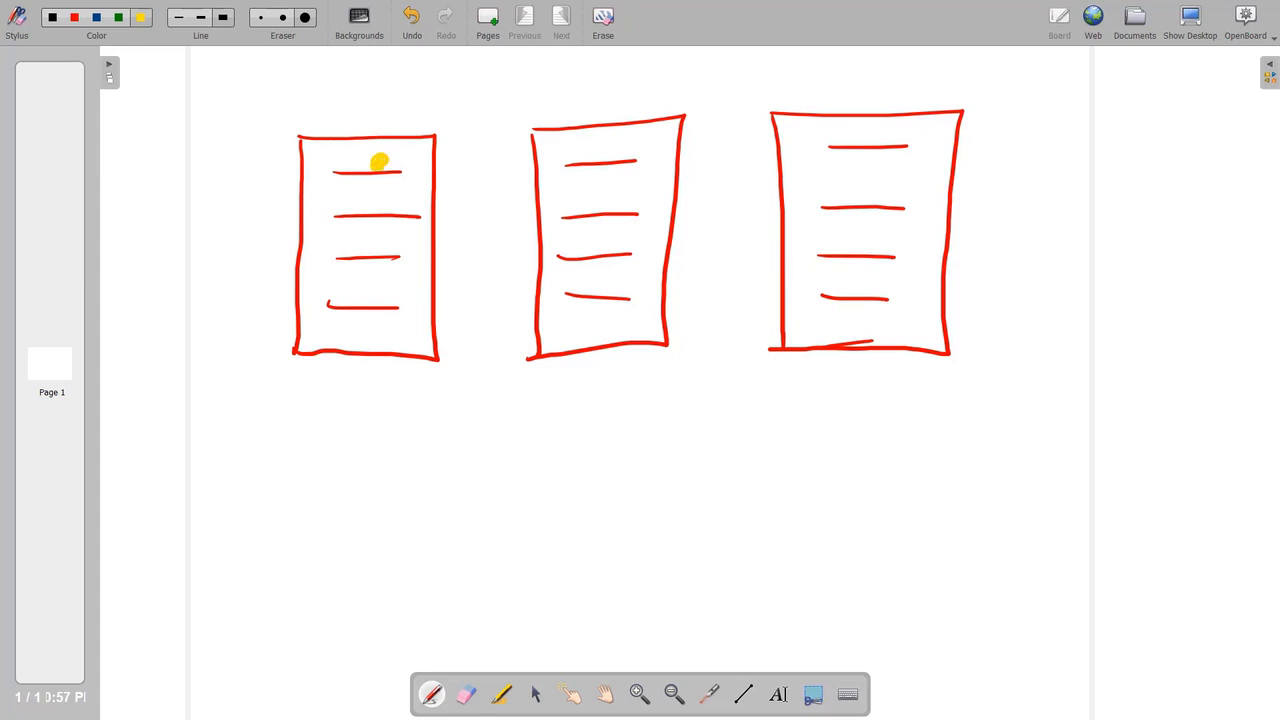
Add a small yellow mark above the first rack sketch.
left_click_drag(353, 134, 368, 132)
In red, handwrite and underline the title 'VM – AS' above the racks.
left_click(75, 17)
left_click_drag(544, 56, 563, 57)
mouse_move(568, 84)
left_mouse_down()
mouse_move(575, 66)
mouse_move(591, 84)
mouse_move(668, 70)
left_mouse_up()
left_click_drag(693, 58, 675, 76)
left_click_drag(521, 95, 711, 86)
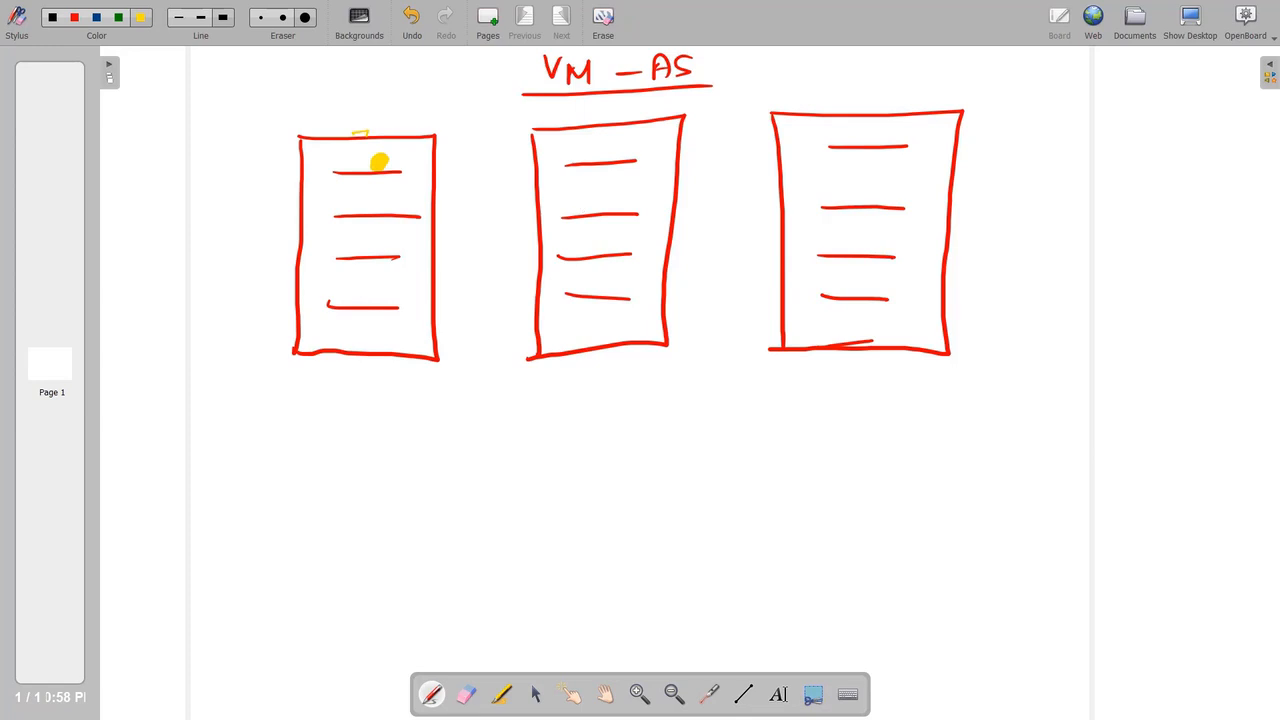
Number the three racks 1, 2 and 3.
left_click_drag(337, 93, 339, 110)
left_click_drag(597, 103, 634, 113)
left_click_drag(857, 82, 852, 102)
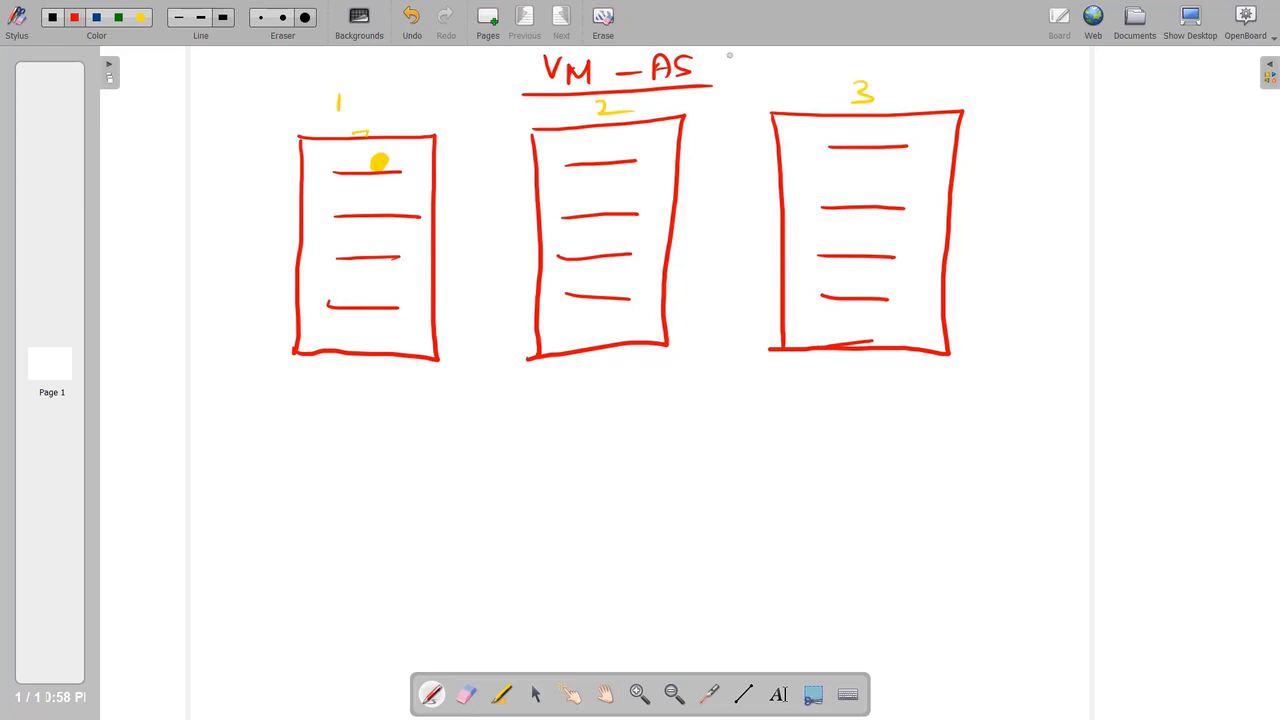
Append '(2 VM)' to the title and put a yellow dot on rack 2's second shelf.
left_click_drag(726, 56, 718, 86)
left_click_drag(735, 66, 765, 84)
mouse_move(779, 64)
left_mouse_down()
mouse_move(788, 78)
mouse_move(797, 62)
left_mouse_up()
mouse_move(799, 78)
left_mouse_down()
mouse_move(806, 63)
mouse_move(822, 76)
left_mouse_up()
left_click_drag(824, 58, 832, 87)
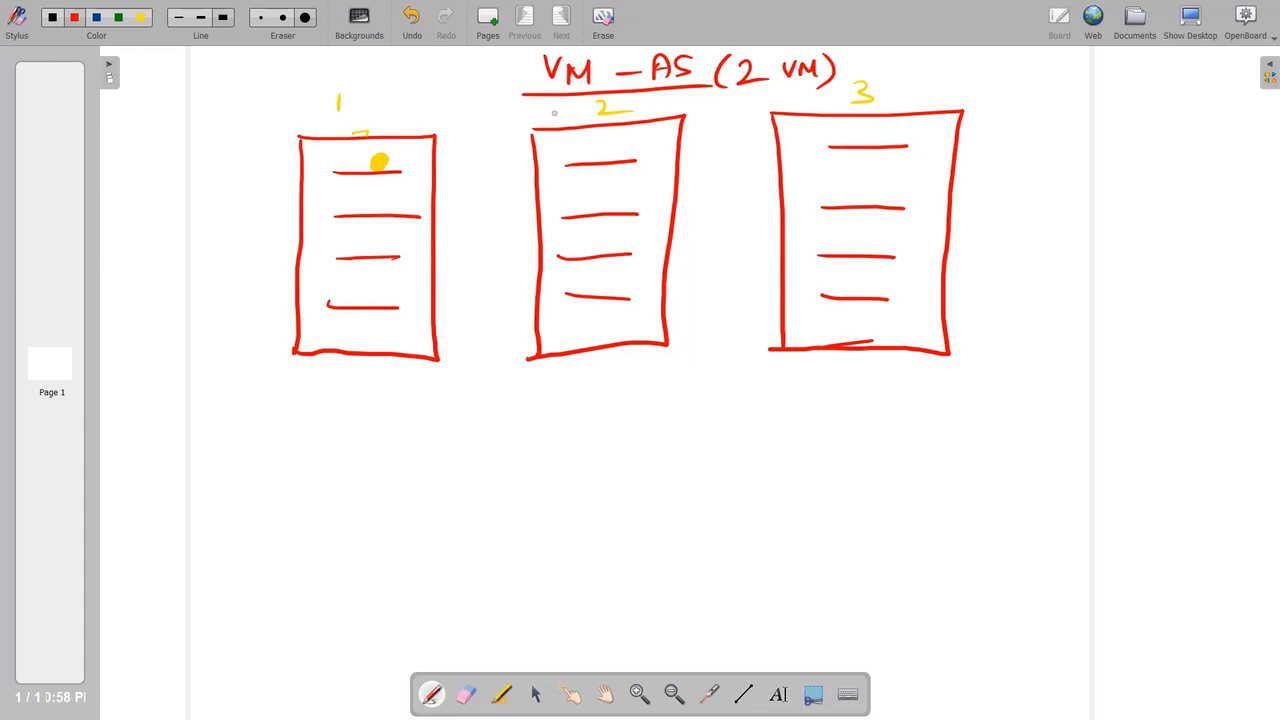
left_click(141, 17)
left_click_drag(598, 204, 600, 204)
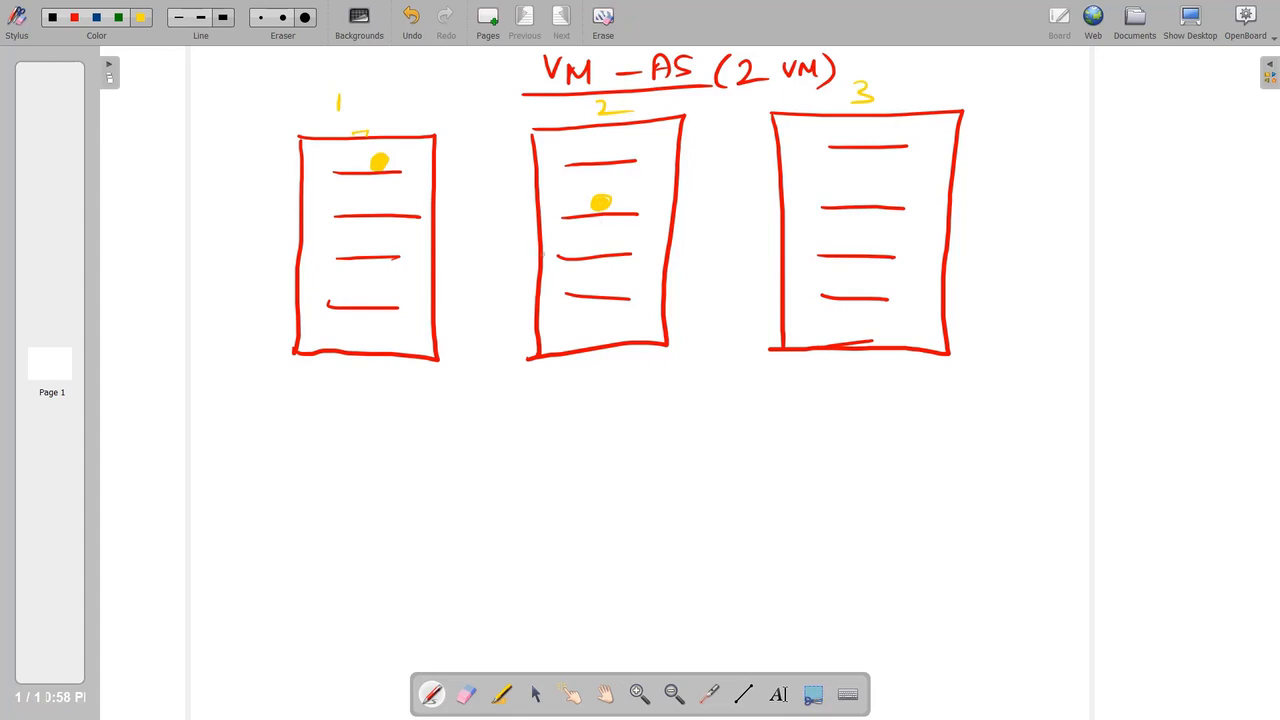
In blue, write '3 FD' and '20 UD' below the first rack.
left_click(96, 17)
mouse_move(231, 427)
left_mouse_down()
mouse_move(230, 450)
mouse_move(291, 452)
mouse_move(310, 425)
left_mouse_up()
left_click_drag(294, 440, 310, 440)
left_click_drag(324, 430, 312, 450)
mouse_move(223, 490)
left_mouse_down()
mouse_move(226, 505)
mouse_move(250, 505)
left_mouse_up()
mouse_move(268, 486)
left_mouse_down()
mouse_move(328, 484)
mouse_move(340, 500)
left_mouse_up()
left_click_drag(338, 479, 331, 503)
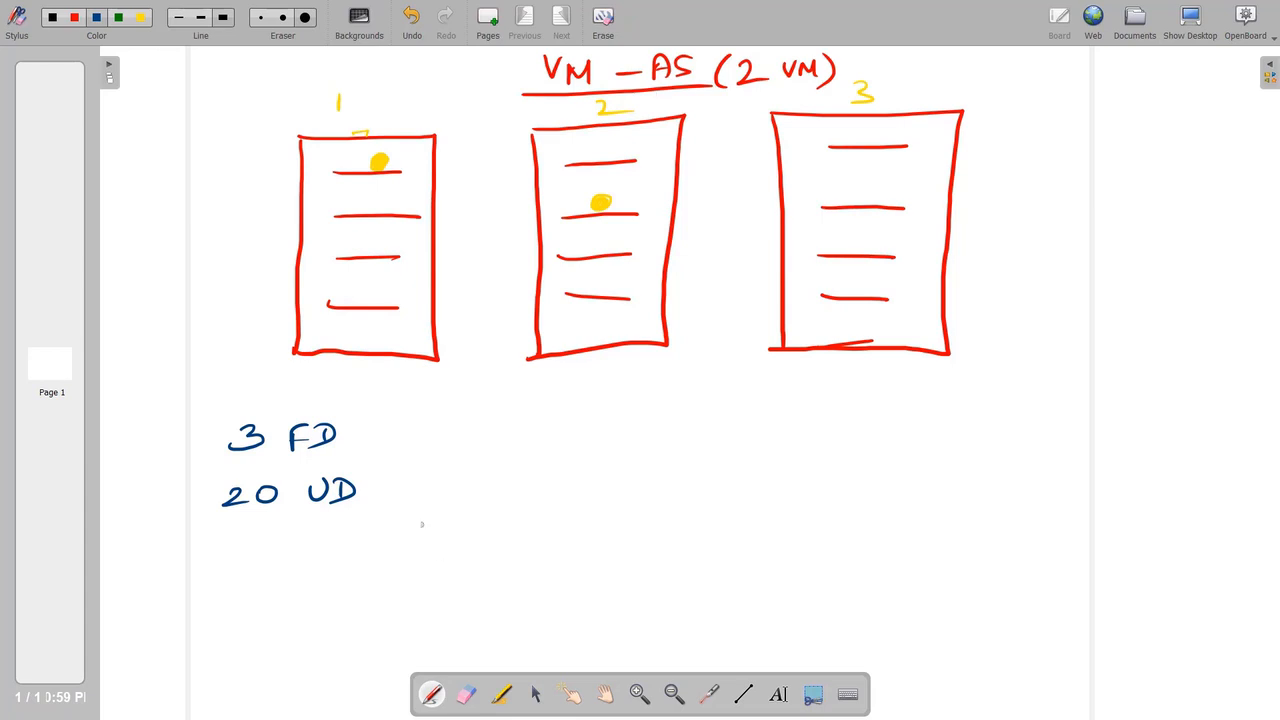
Draw a brace beside the labels and write '99.95%' next to it.
mouse_move(399, 427)
left_mouse_down()
mouse_move(430, 465)
mouse_move(400, 518)
left_mouse_up()
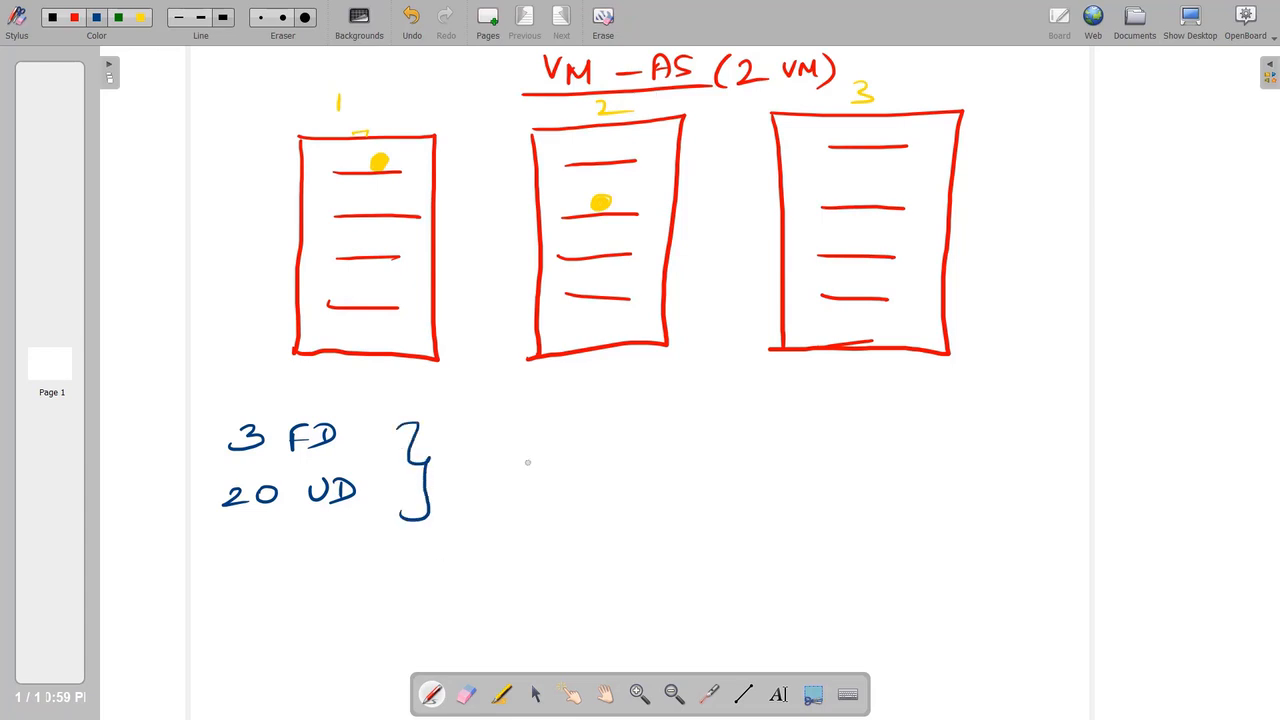
mouse_move(518, 444)
left_mouse_down()
mouse_move(521, 468)
mouse_move(558, 468)
left_mouse_up()
left_click(585, 452)
mouse_move(618, 434)
left_mouse_down()
mouse_move(604, 444)
mouse_move(618, 462)
left_mouse_up()
mouse_move(630, 436)
left_mouse_down()
mouse_move(628, 458)
mouse_move(656, 432)
left_mouse_up()
left_click_drag(694, 420, 678, 466)
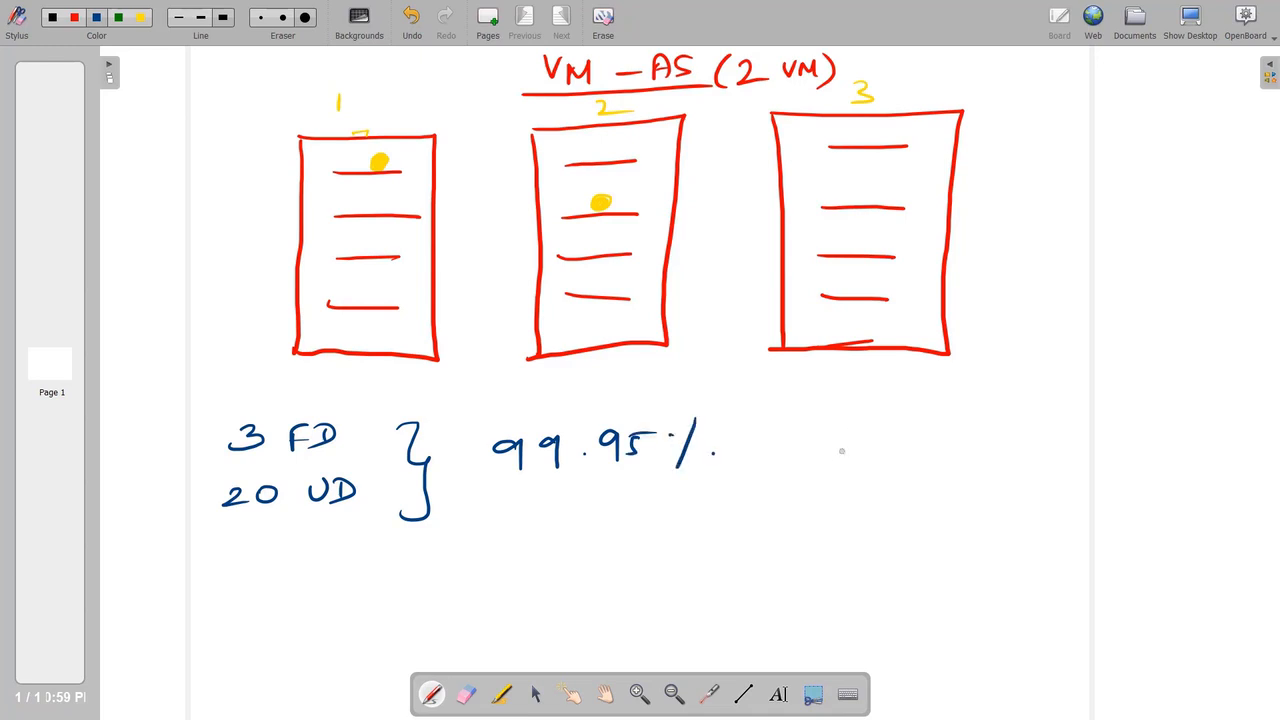
Add '(4 hrs 50mnts)' after the 99.95% figure.
mouse_move(818, 426)
left_mouse_down()
mouse_move(803, 468)
mouse_move(852, 457)
left_mouse_up()
left_click_drag(846, 446, 846, 468)
mouse_move(876, 426)
left_mouse_down()
mouse_move(875, 462)
mouse_move(890, 462)
left_mouse_up()
mouse_move(893, 462)
left_mouse_down()
mouse_move(908, 446)
mouse_move(904, 459)
left_mouse_up()
mouse_move(962, 434)
left_mouse_down()
mouse_move(952, 455)
mouse_move(972, 436)
mouse_move(1048, 430)
left_mouse_up()
left_click_drag(1060, 406, 1058, 460)
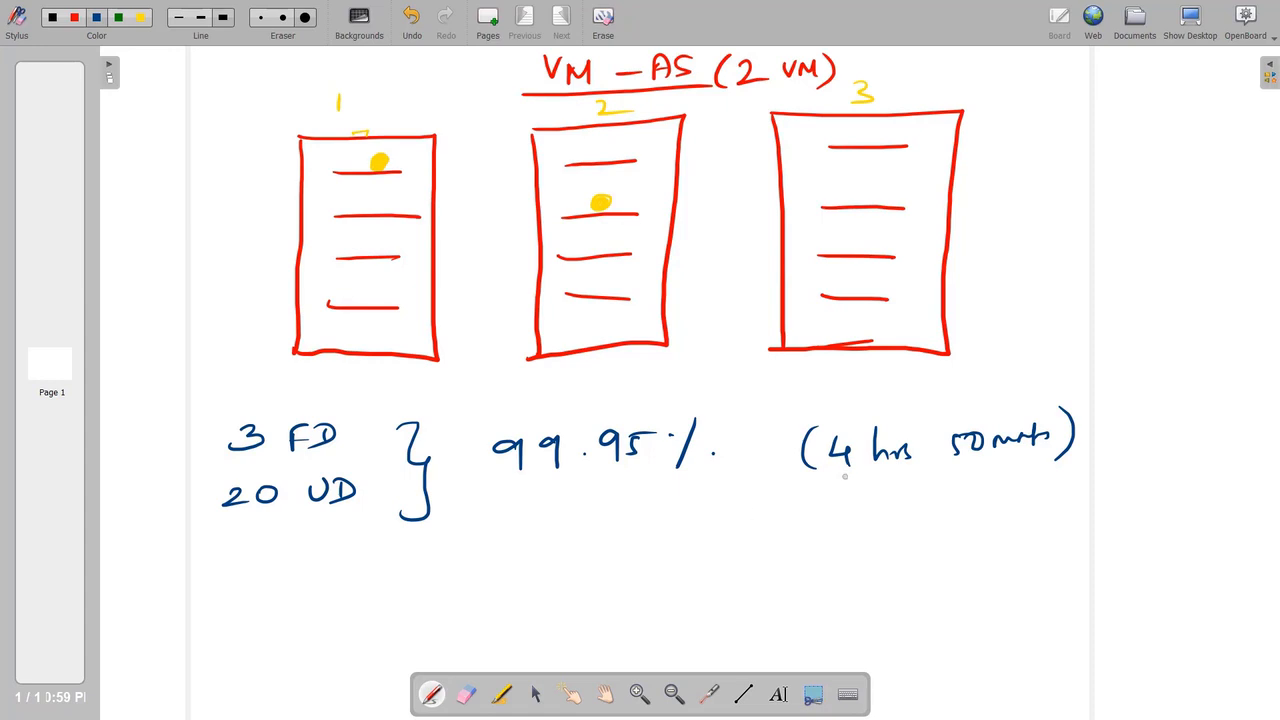
left_click_drag(955, 466, 961, 466)
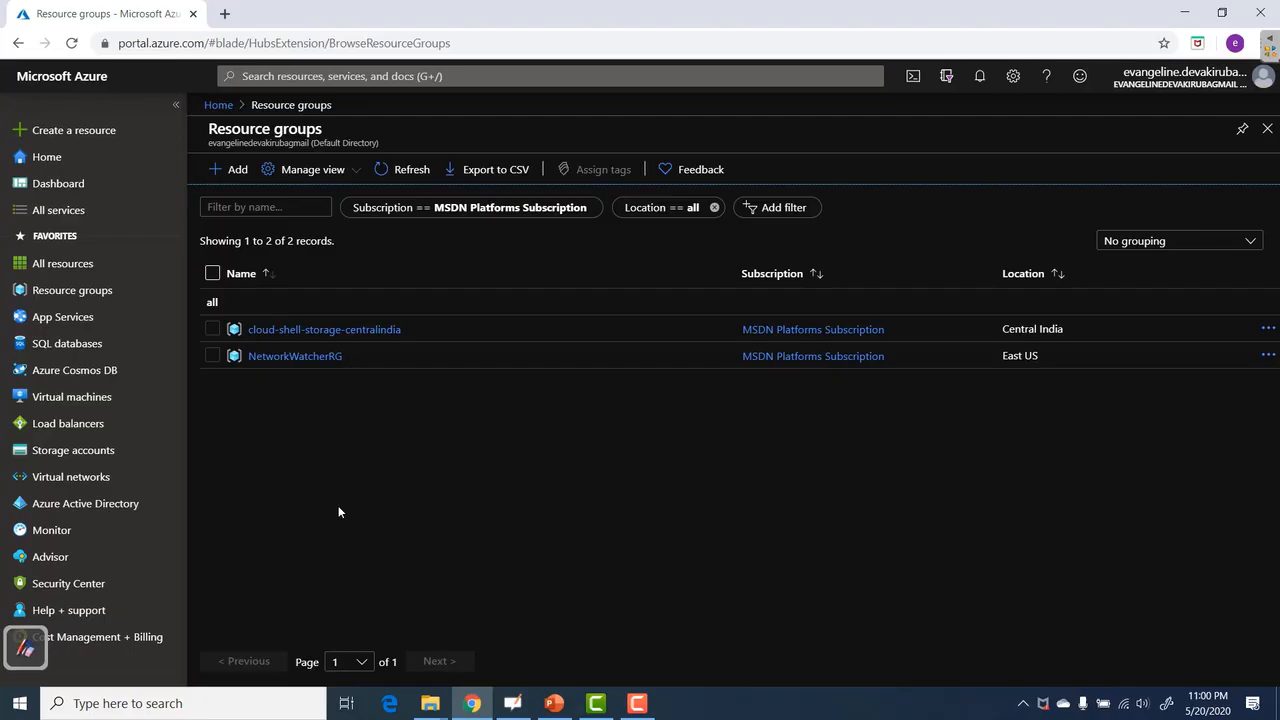
Start a new virtual machine named 'vmas' in a new resource group 'HA'.
left_click(86, 398)
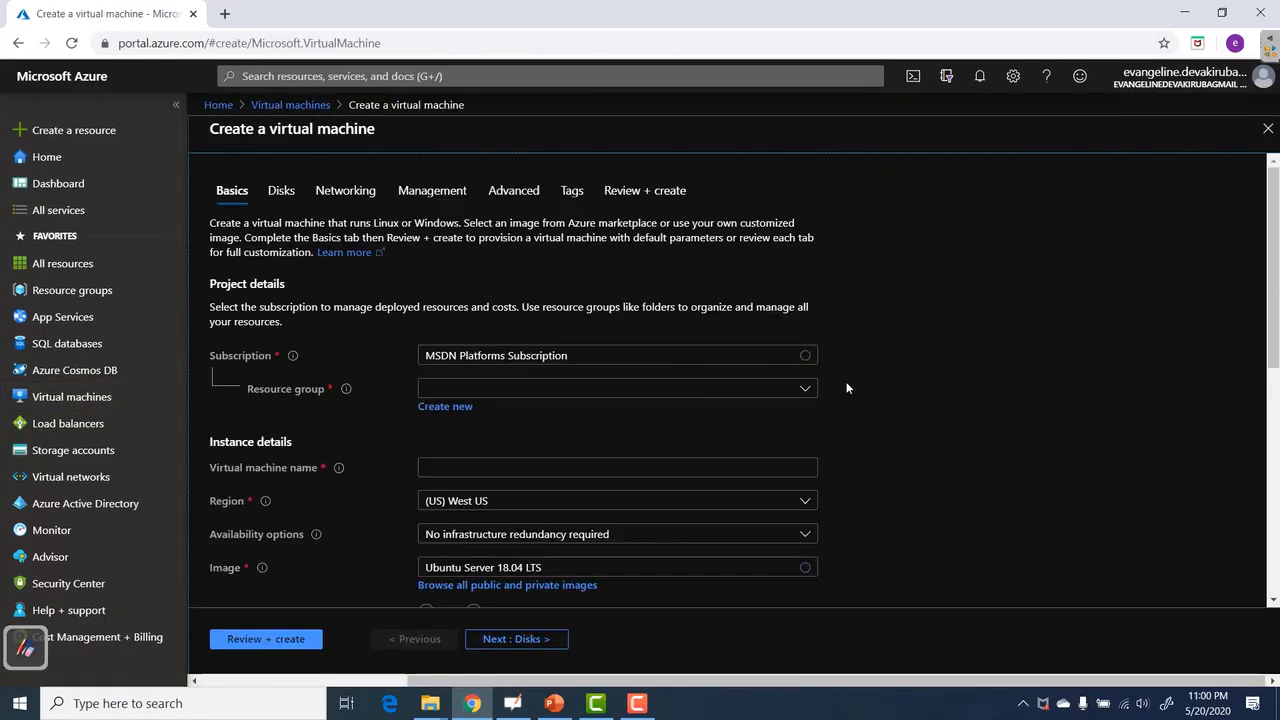
left_click(445, 406)
type("HA")
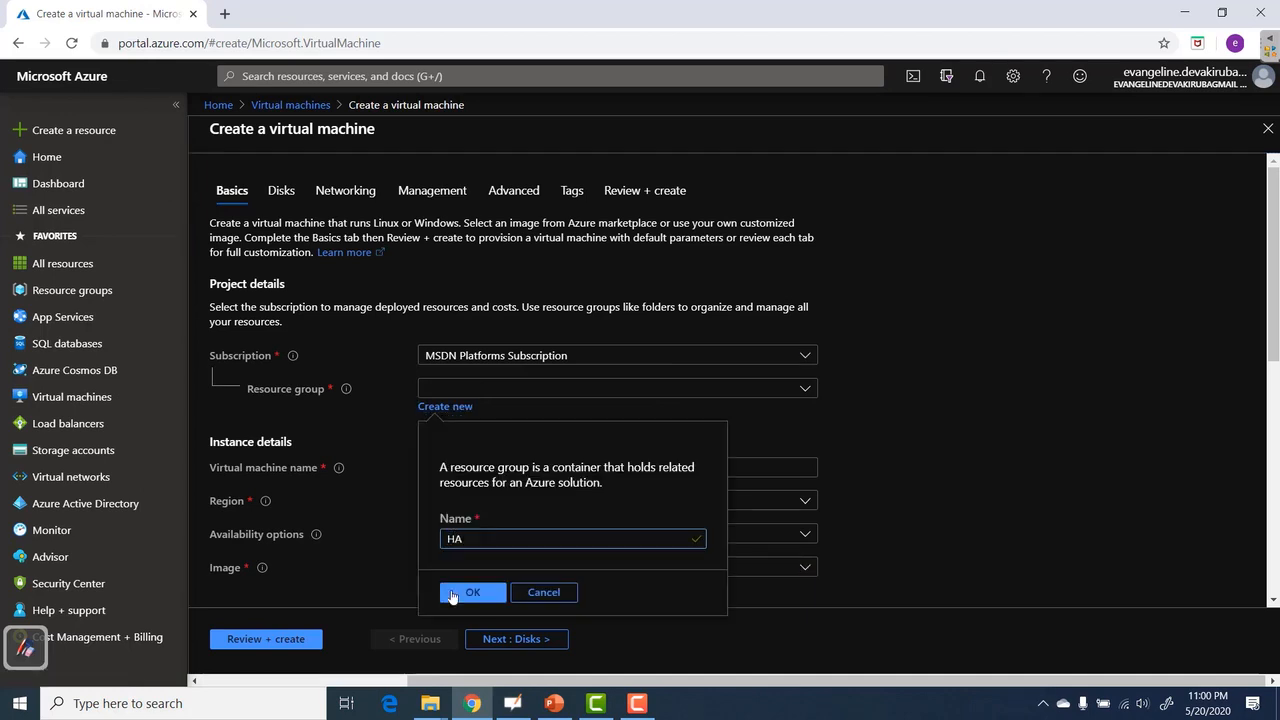
left_click(452, 594)
left_click(426, 467)
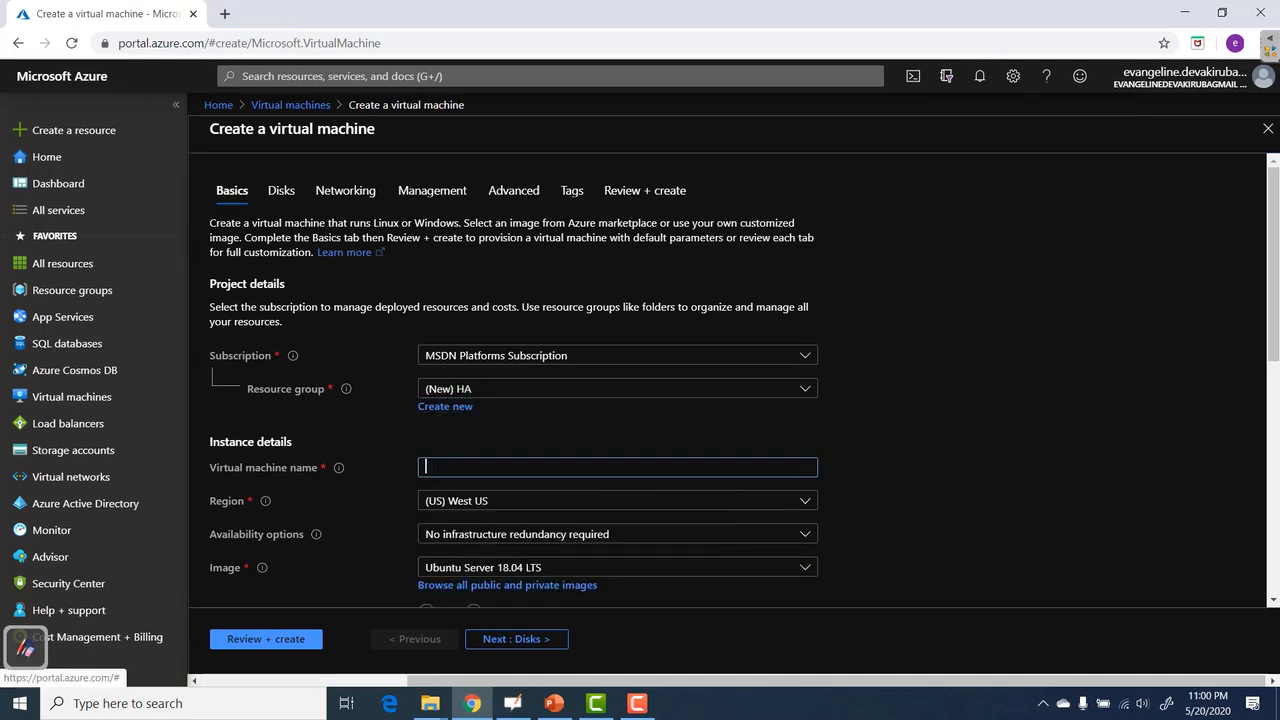
type("vmas")
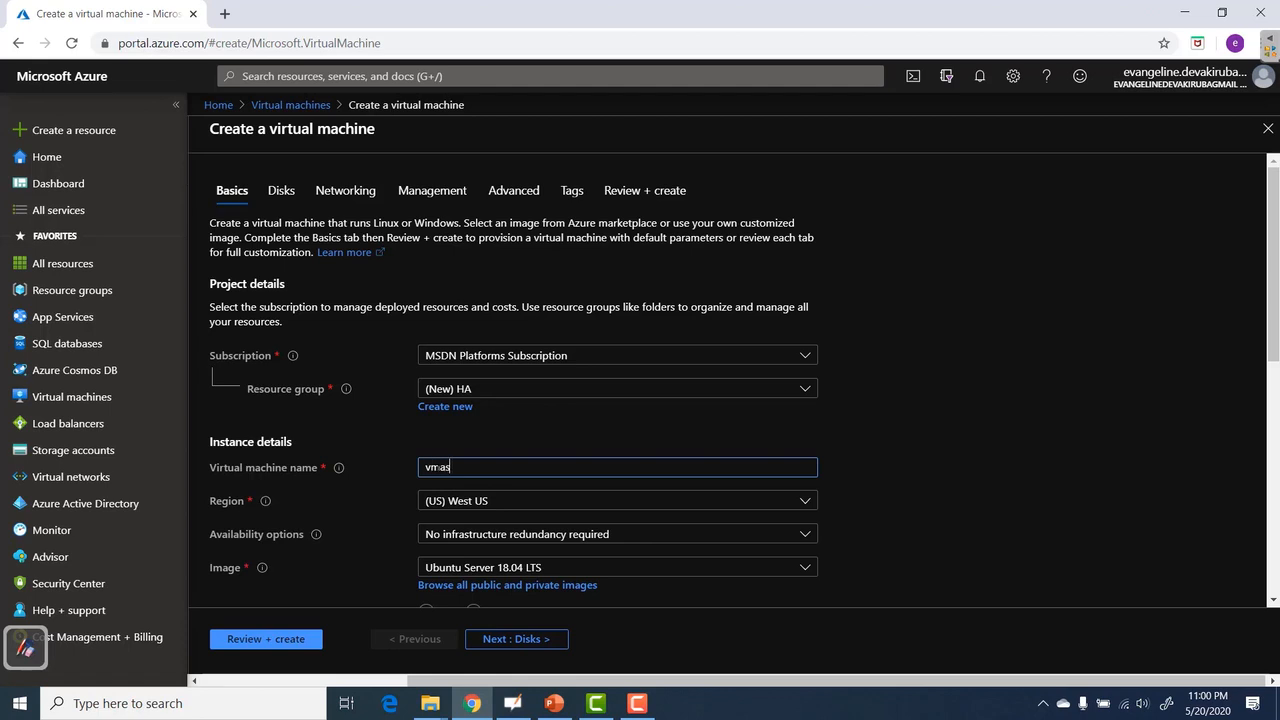
Set the VM region to (US) East US and availability option to Availability set.
scroll(1073, 414, "down", 2)
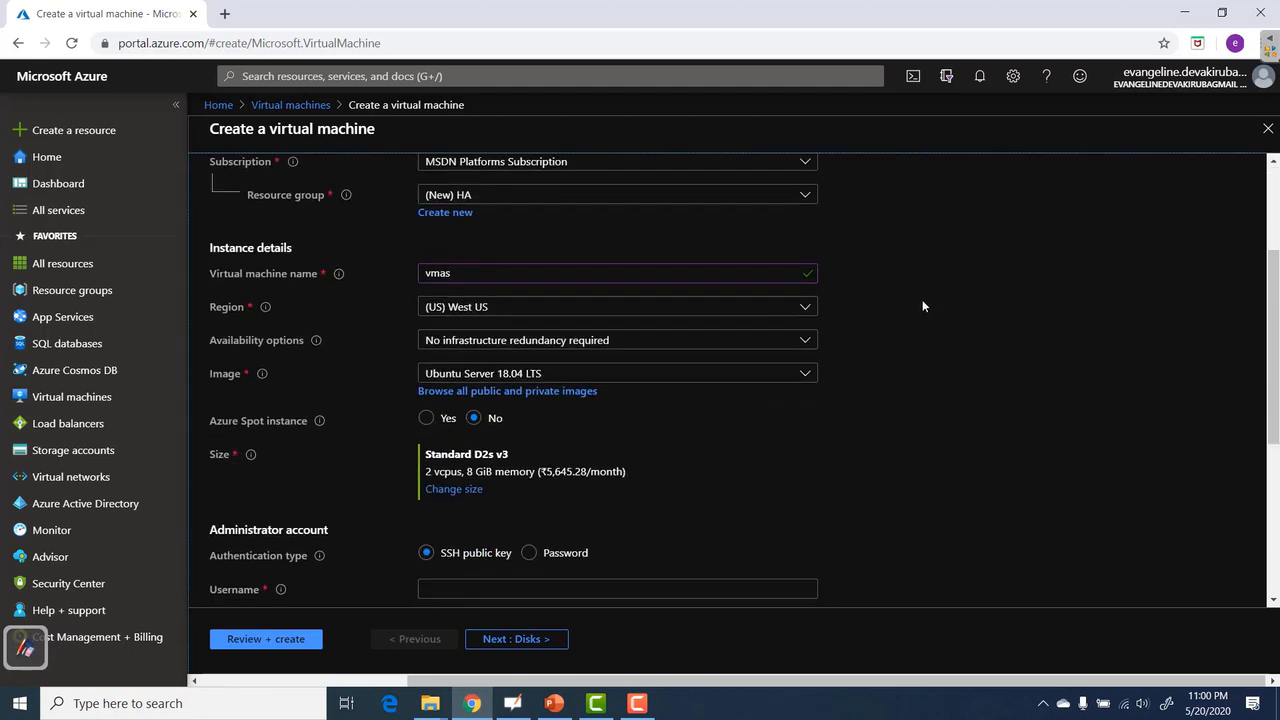
left_click(806, 306)
scroll(600, 490, "up", 6)
left_click(470, 386)
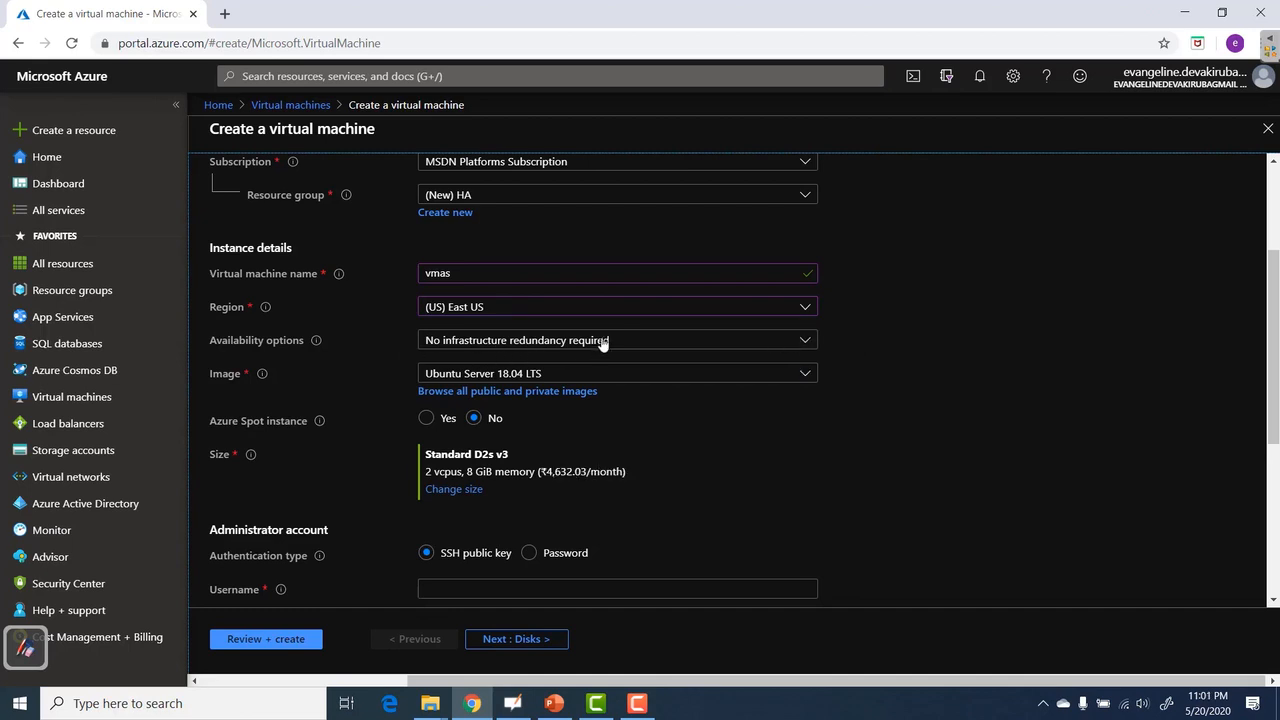
left_click(805, 340)
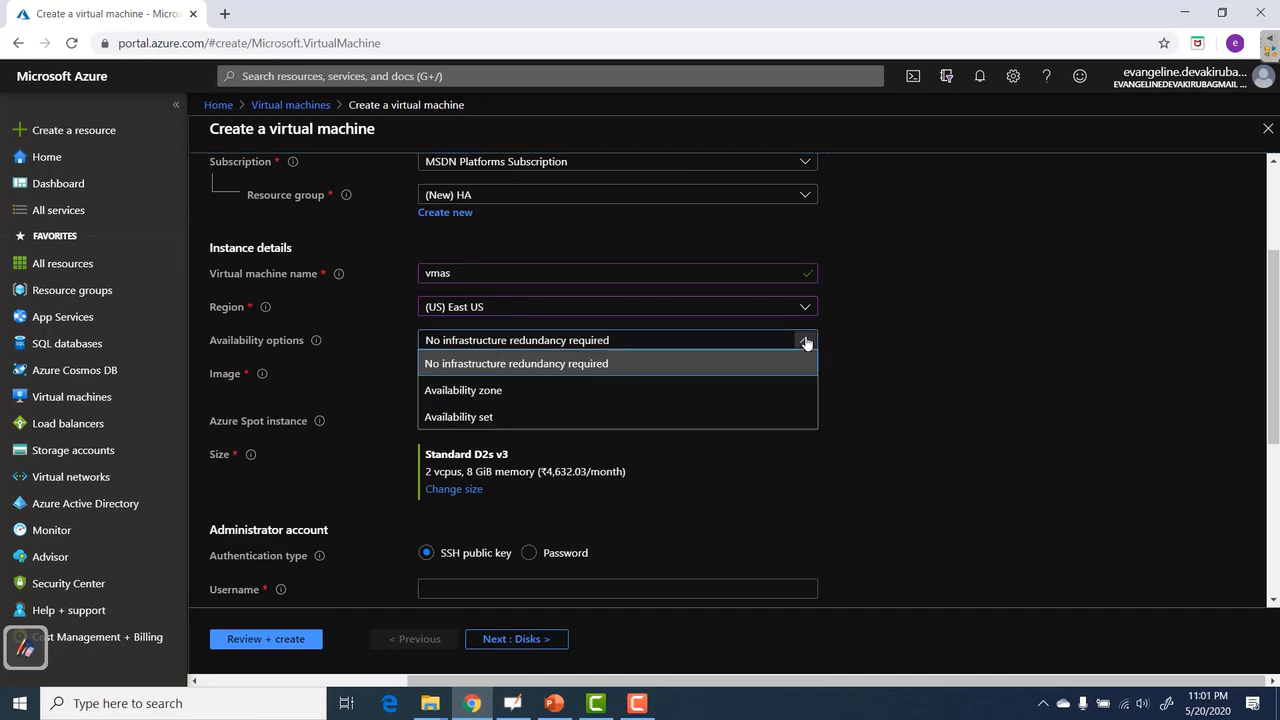
left_click(469, 422)
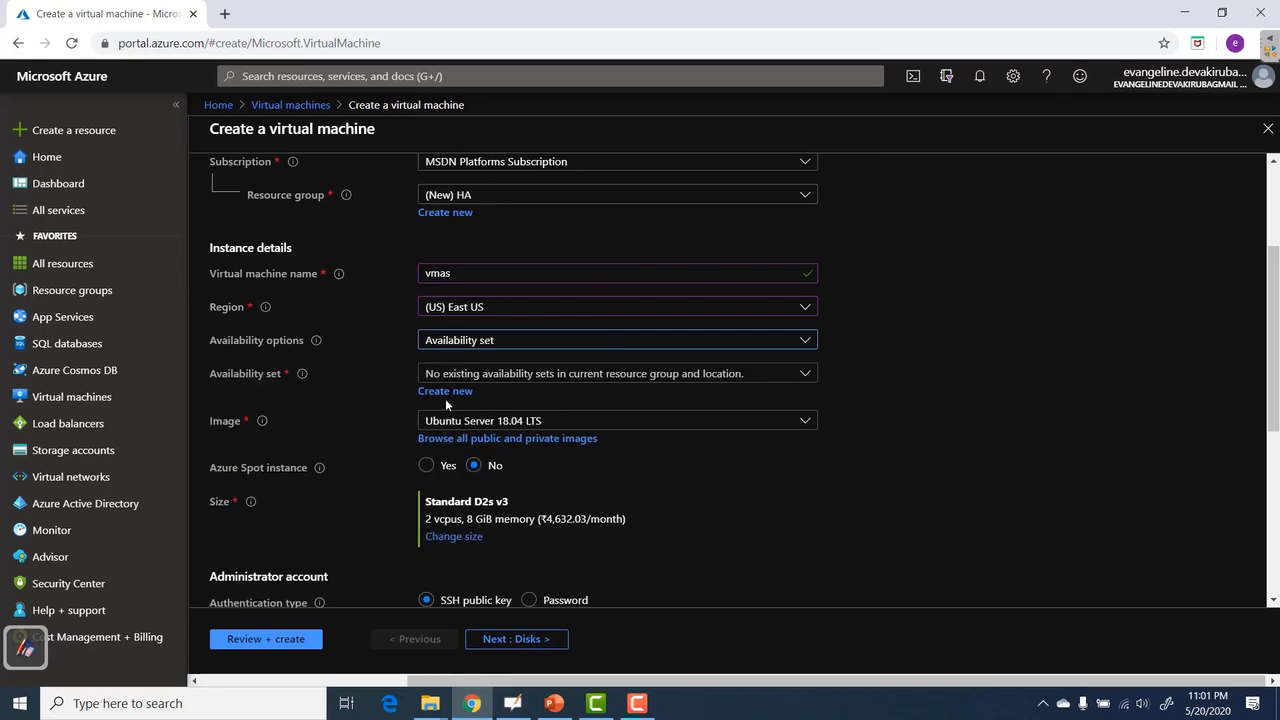
left_click(443, 392)
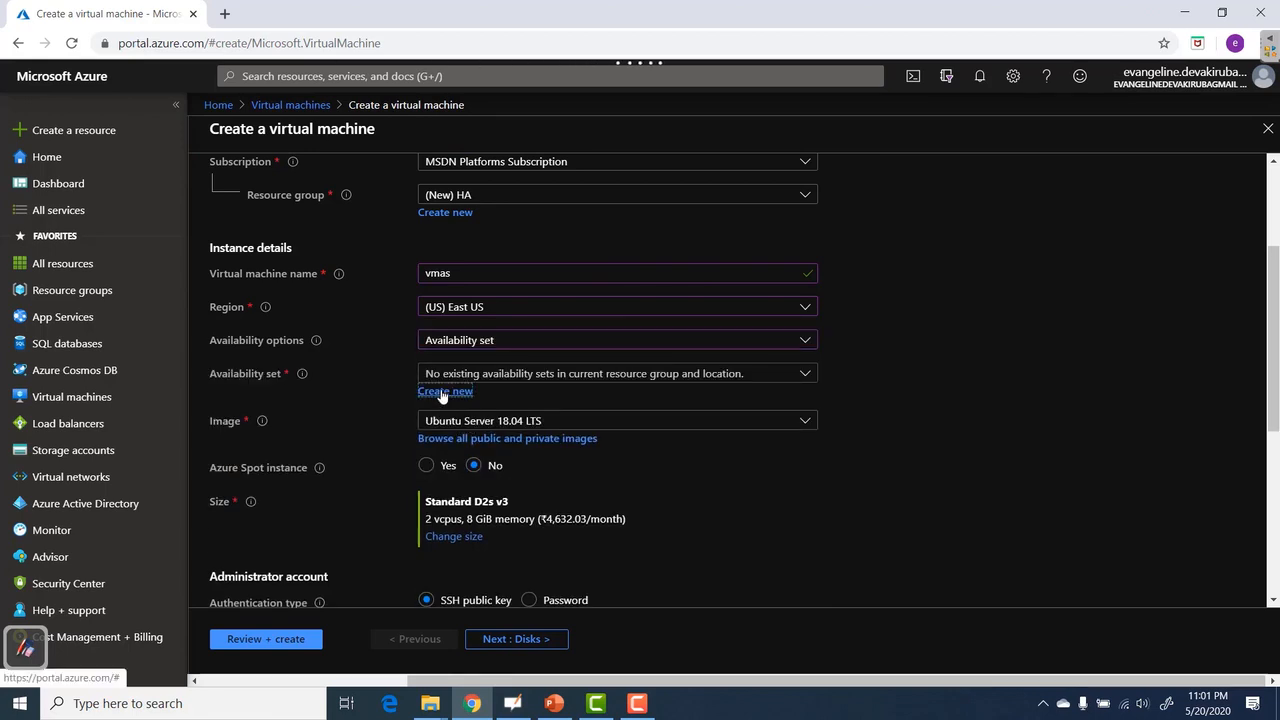
Create availability set 'as1' with 2 fault domains and 2 update domains.
key("Tab")
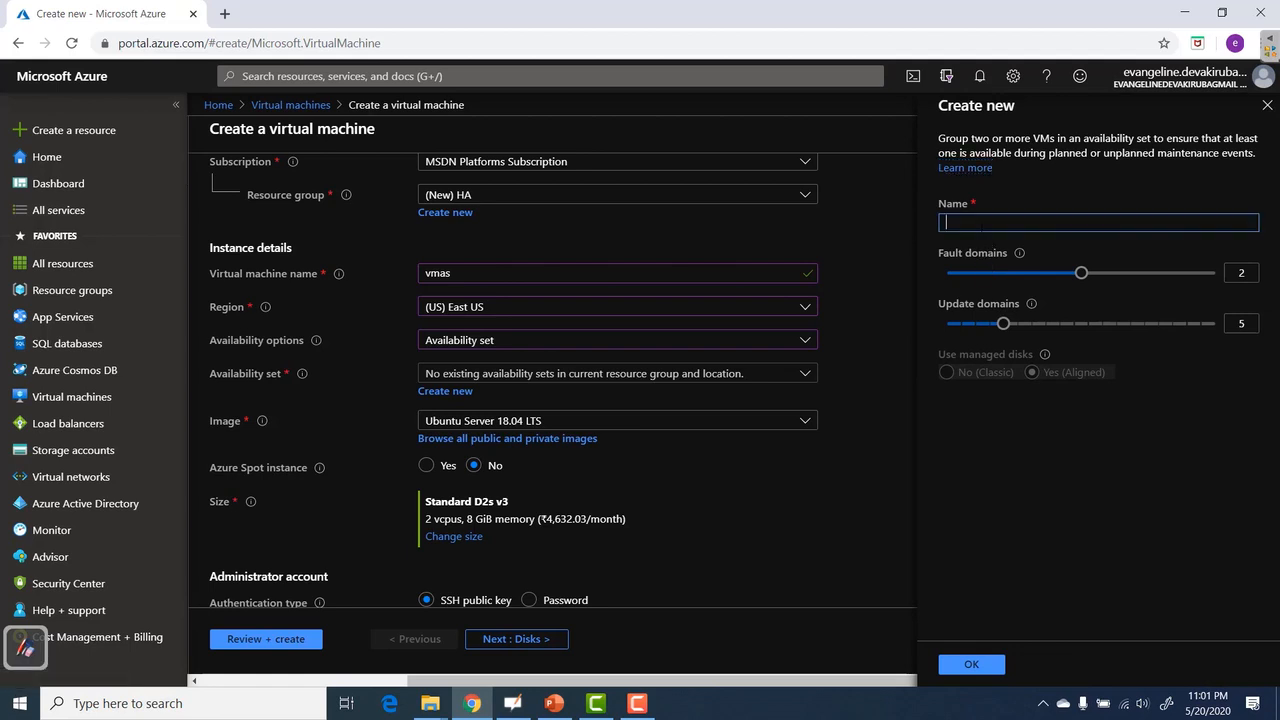
type("as1")
left_click_drag(1081, 273, 1217, 288)
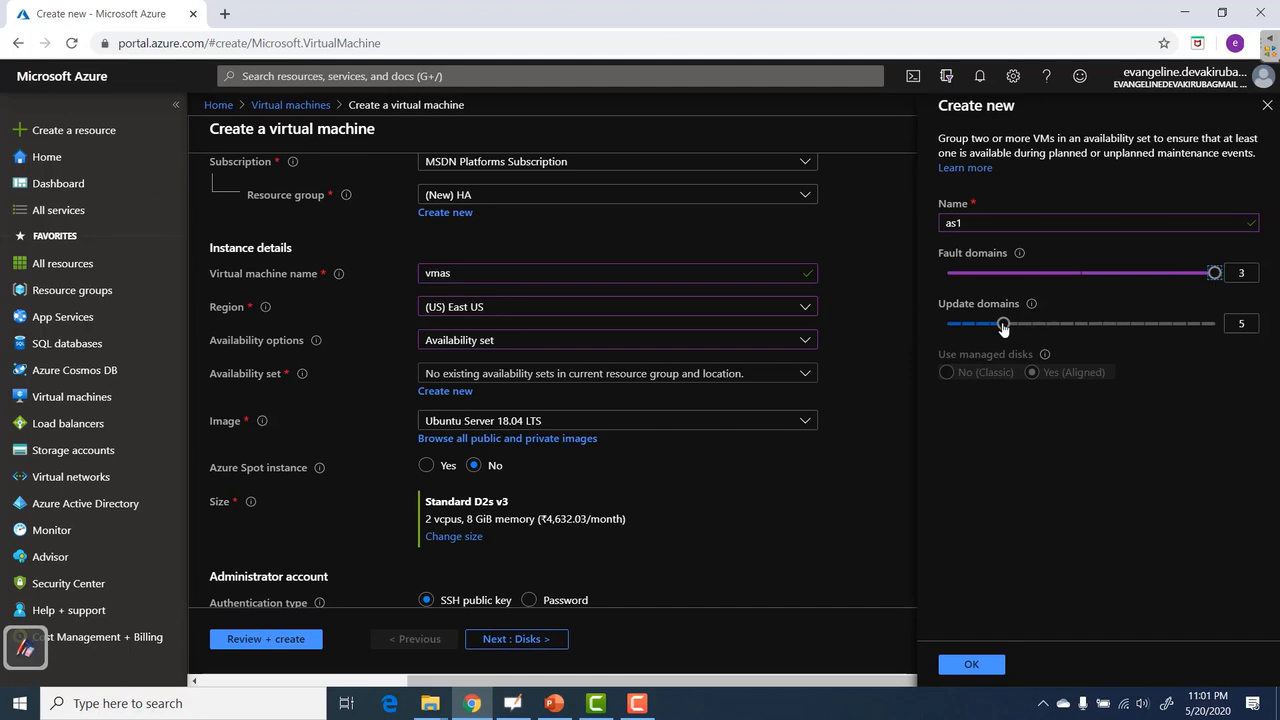
left_click_drag(1003, 323, 1214, 340)
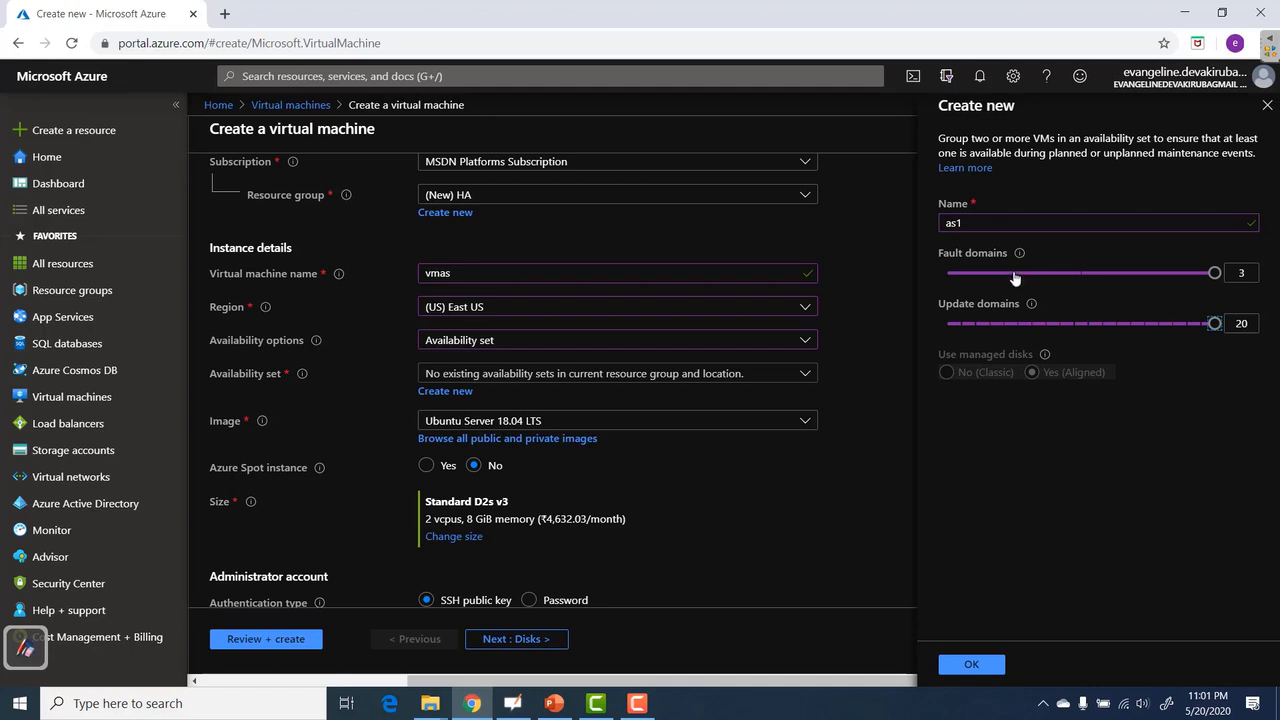
left_click_drag(1218, 280, 1030, 283)
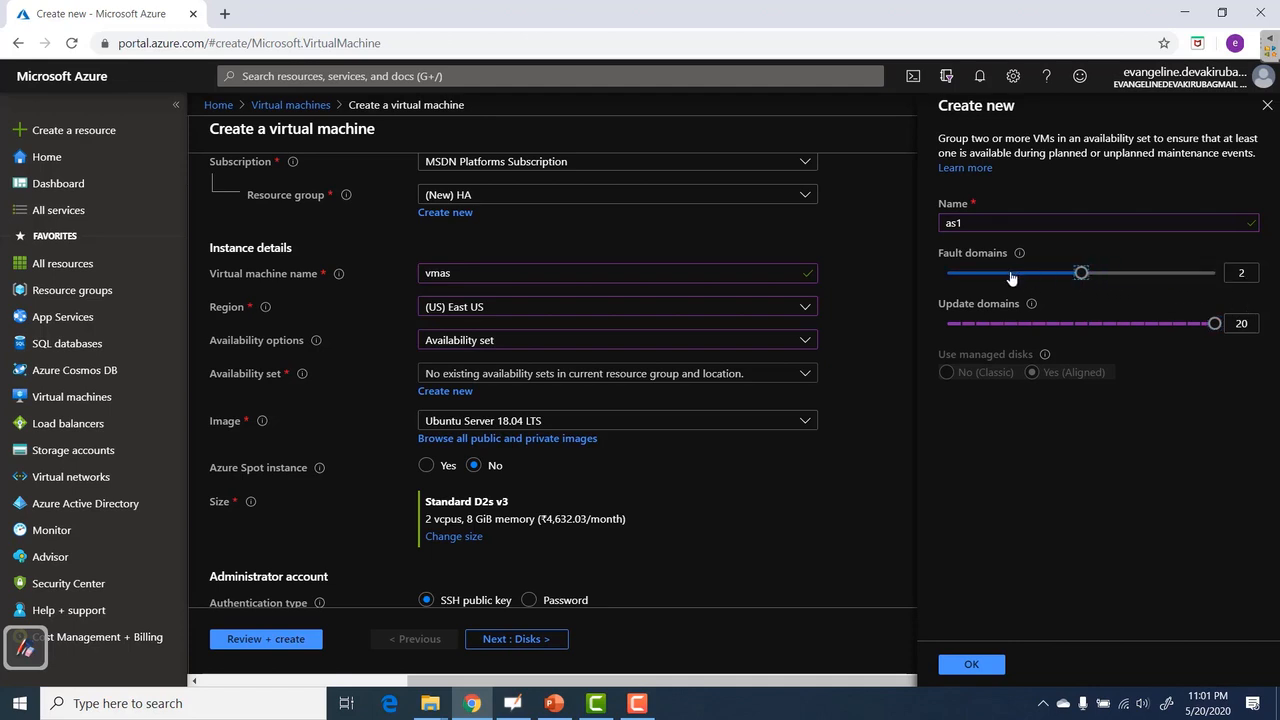
left_click_drag(1218, 324, 1176, 324)
left_click_drag(1102, 338, 968, 338)
left_click(970, 664)
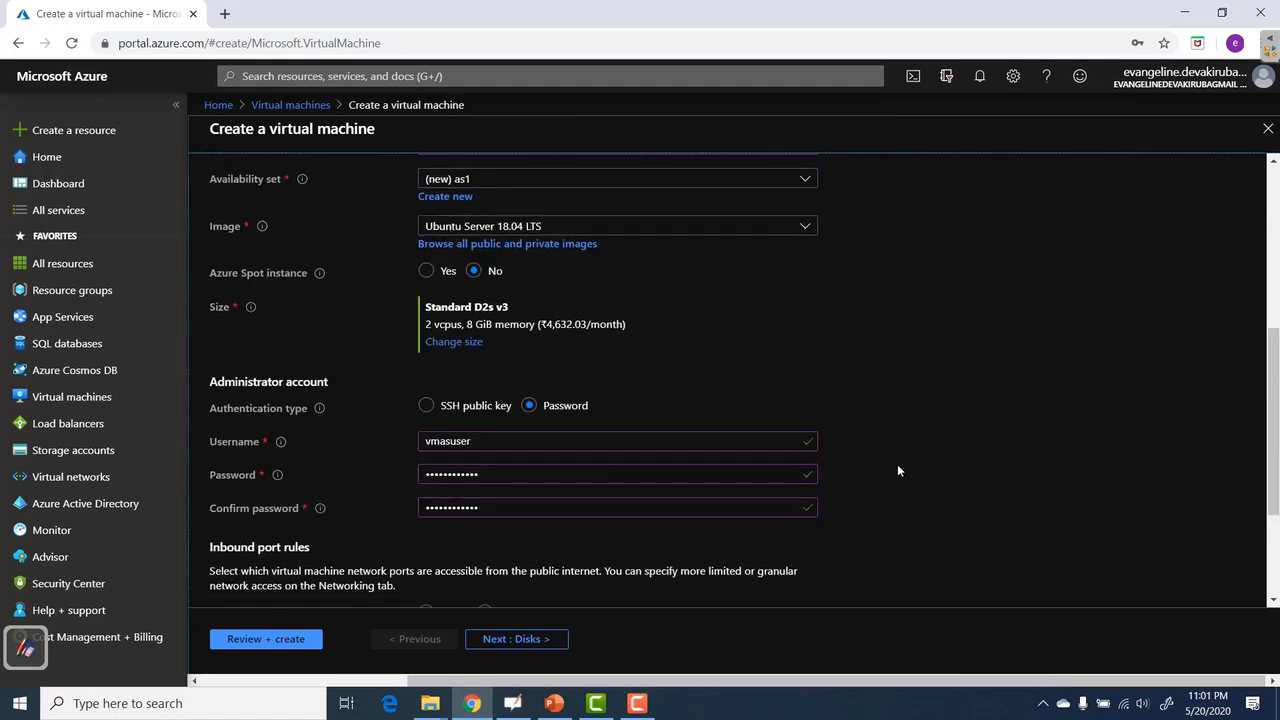
Allow HTTP (80) and HTTPS (443) as inbound ports.
scroll(897, 464, "down", 2)
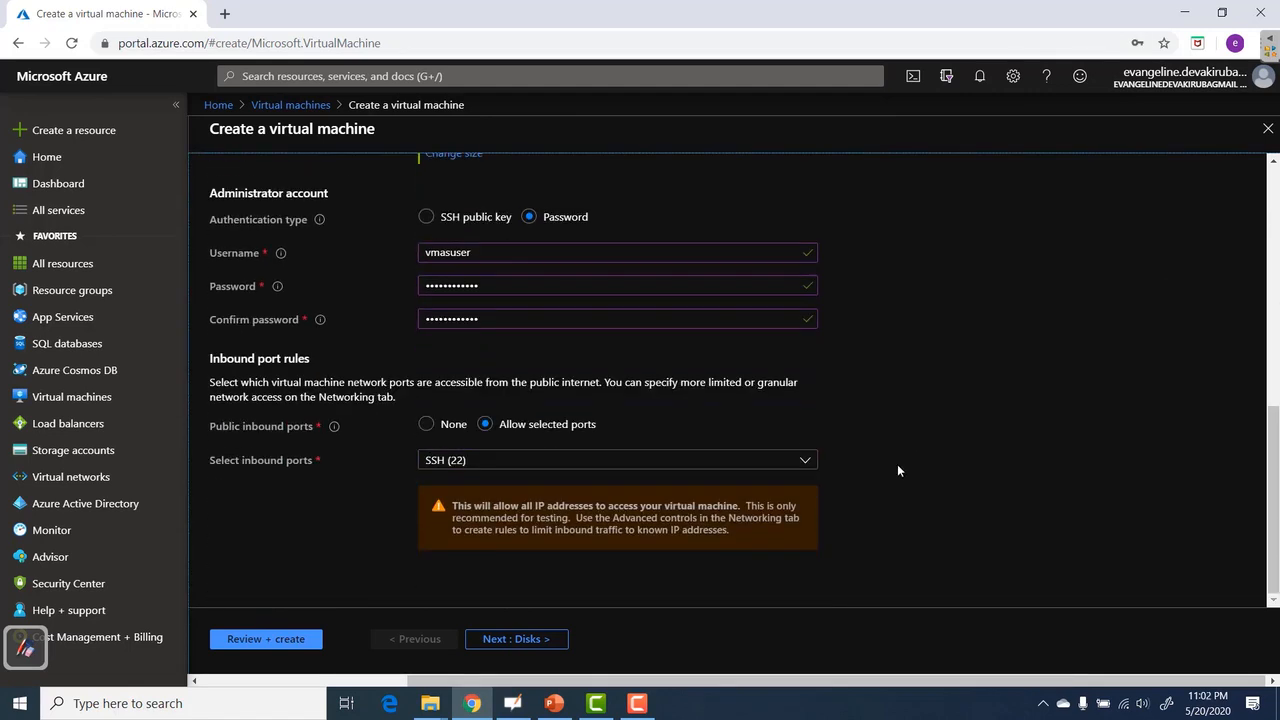
left_click(497, 460)
left_click(470, 485)
left_click(466, 510)
Turn off boot diagnostics and auto-shutdown, then review and create the VM.
left_click(512, 639)
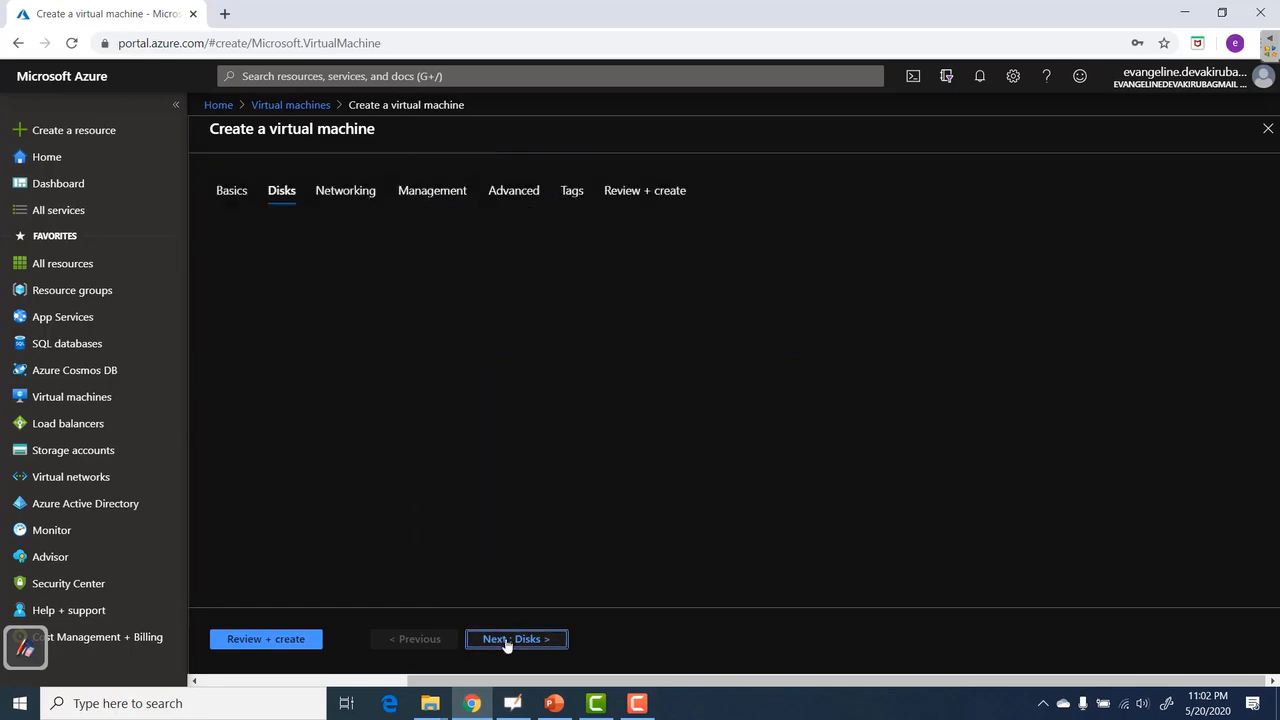
left_click(543, 645)
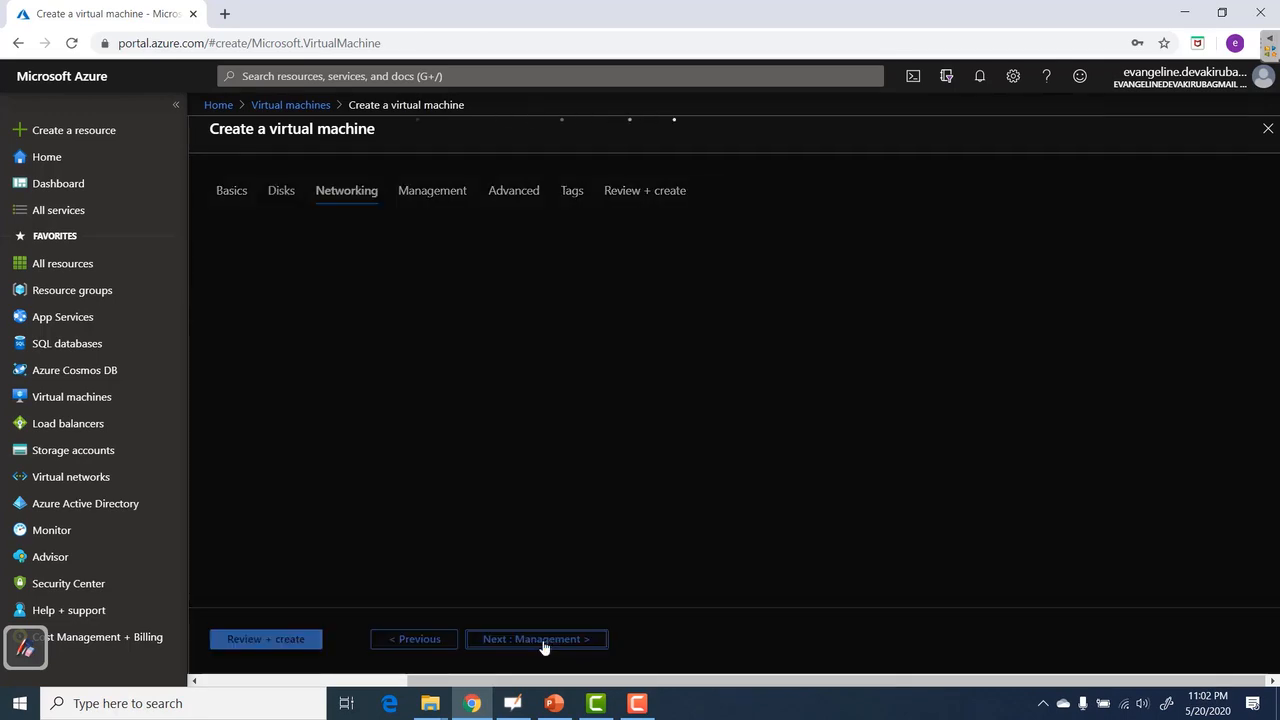
left_click(543, 641)
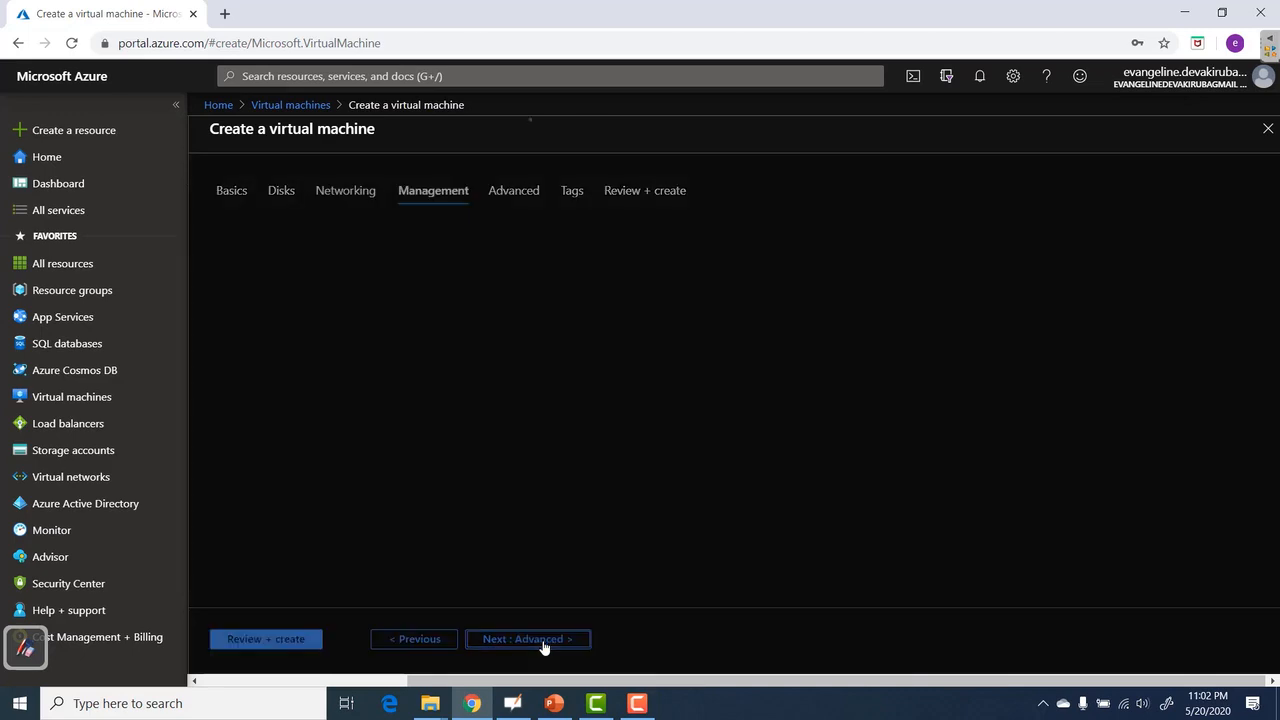
left_click(474, 402)
scroll(474, 402, "down", 2)
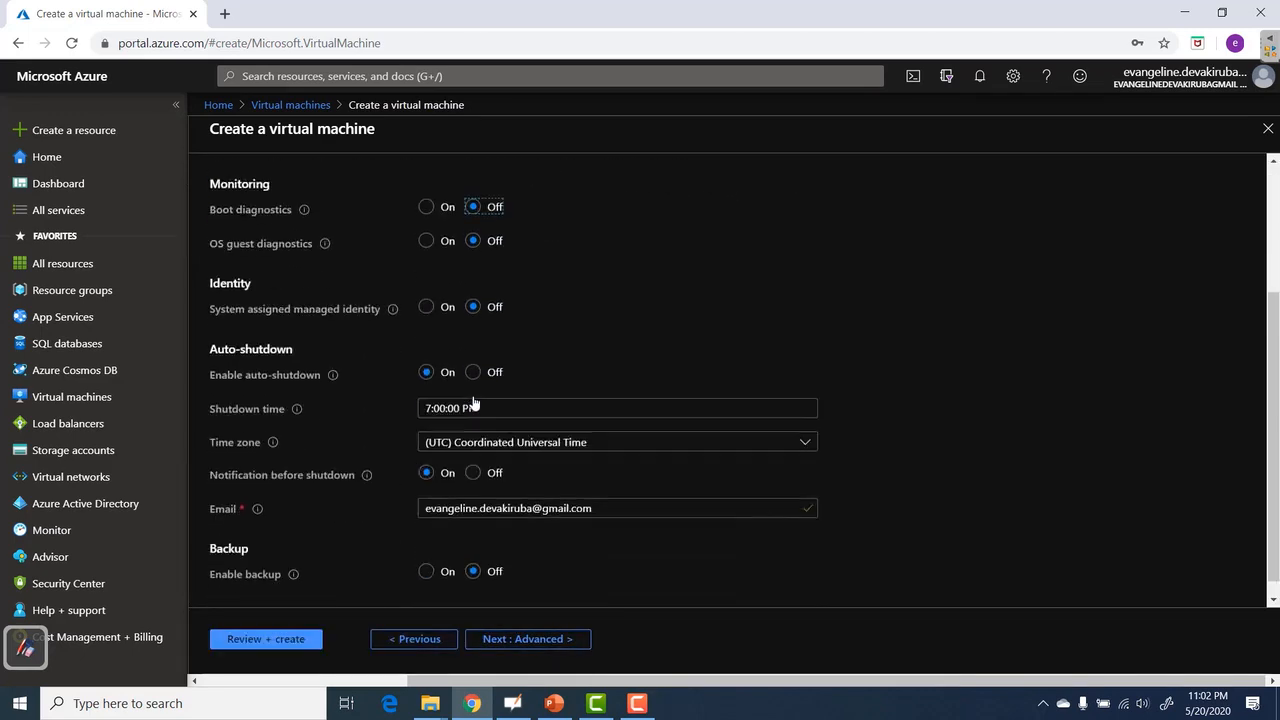
left_click(474, 353)
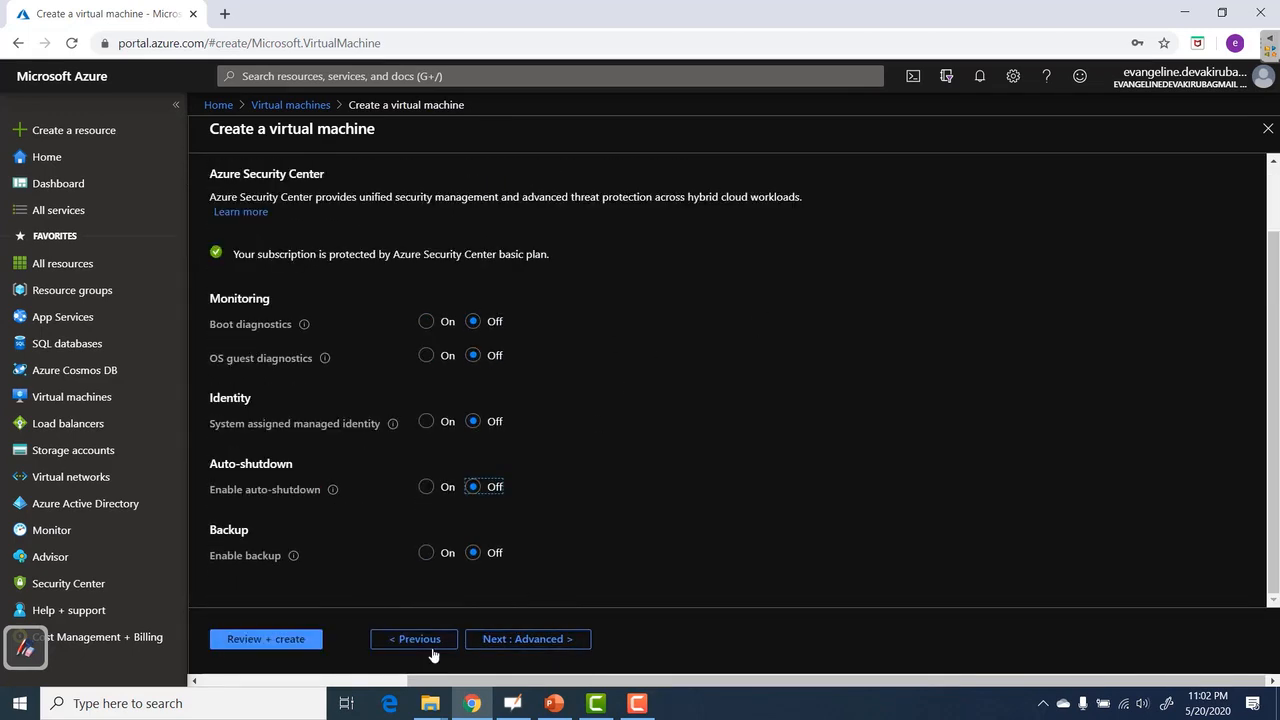
left_click(268, 638)
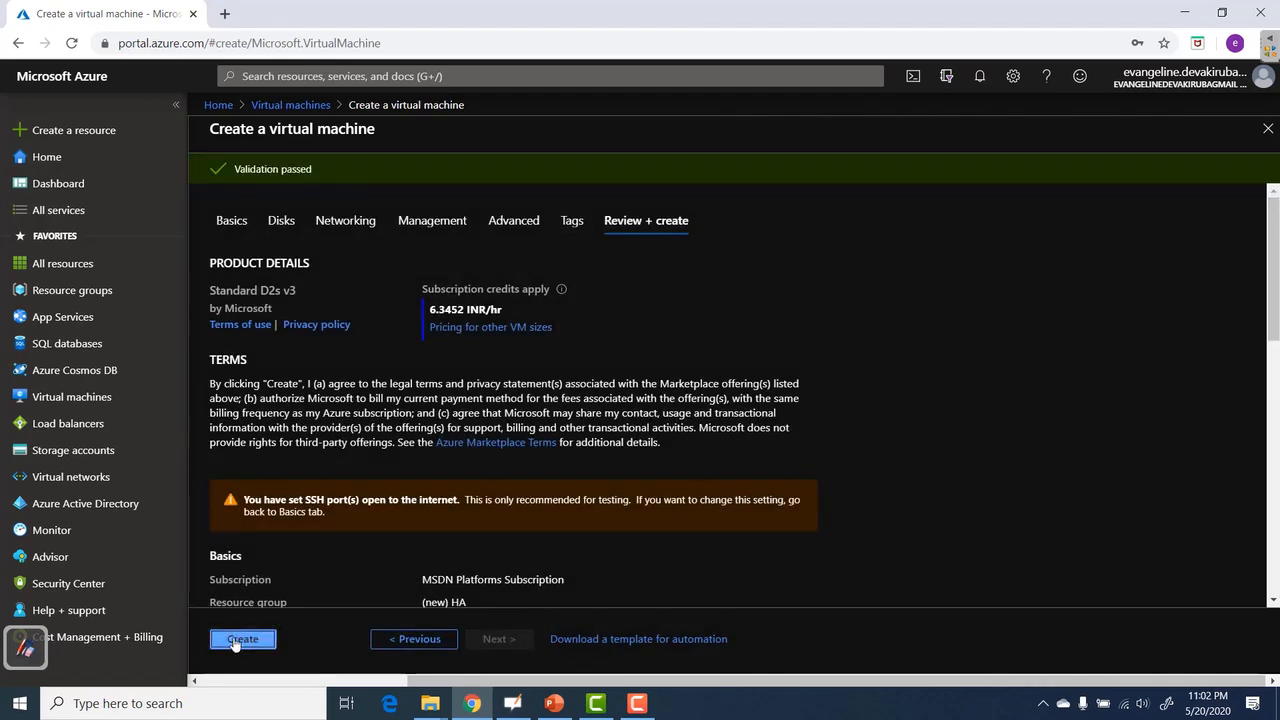
left_click(239, 641)
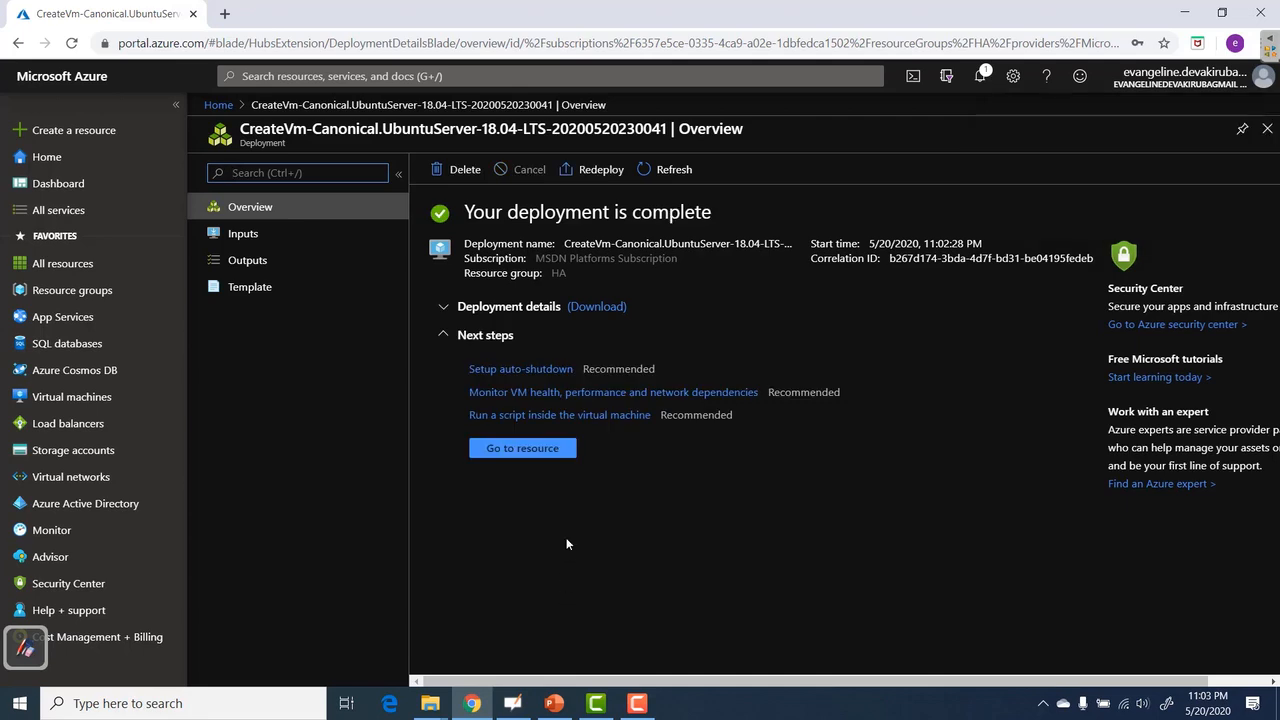
Start a second VM 'vmas1' in resource group HA, region (US) East US.
left_click(78, 398)
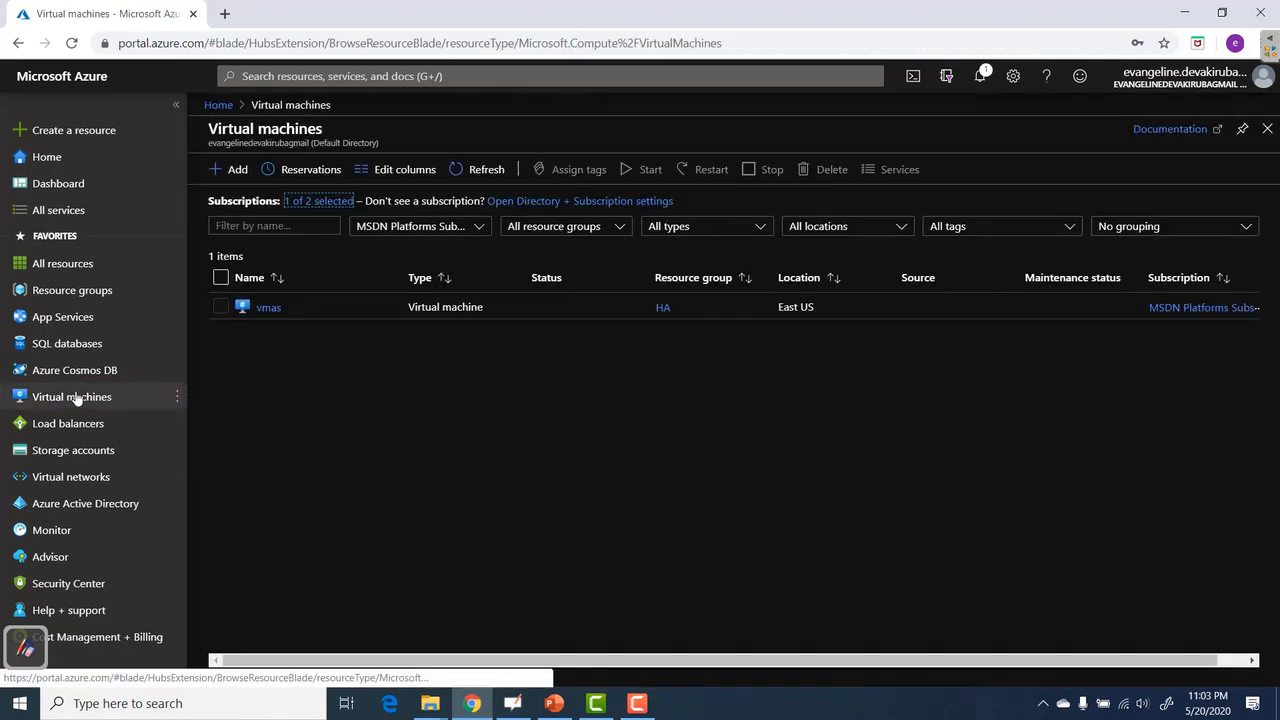
left_click(238, 170)
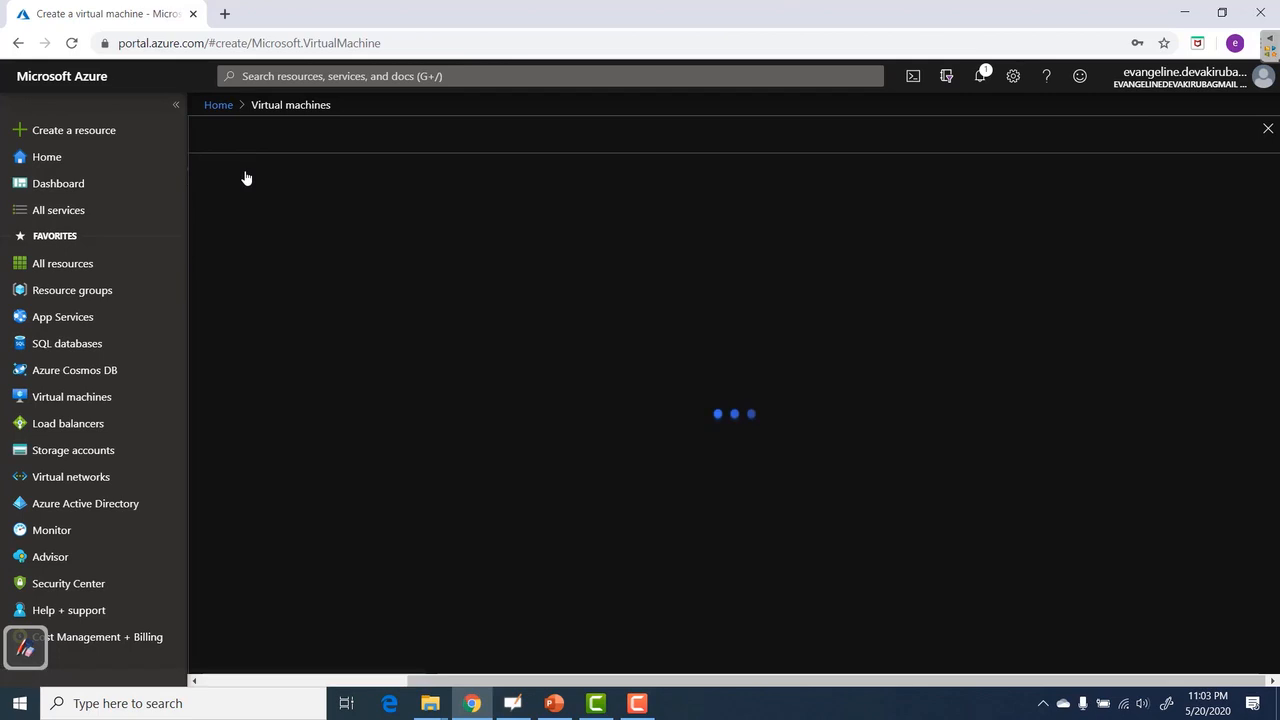
left_click(474, 391)
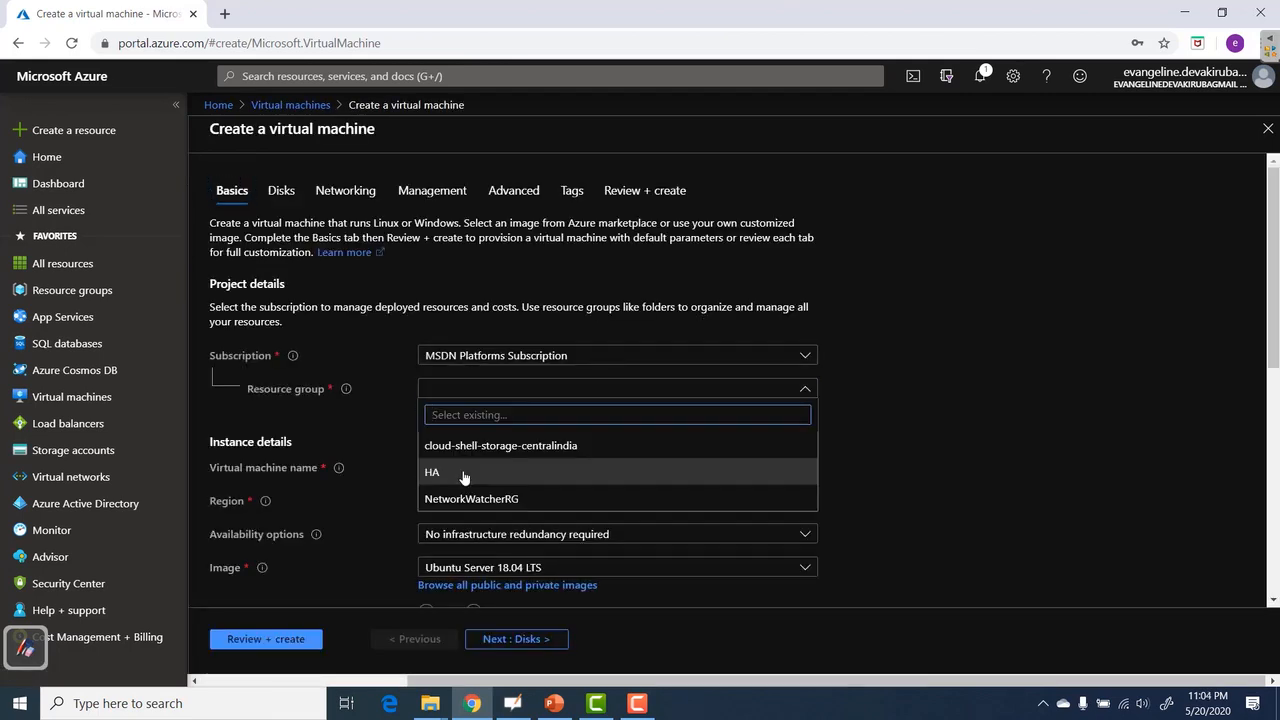
left_click(464, 477)
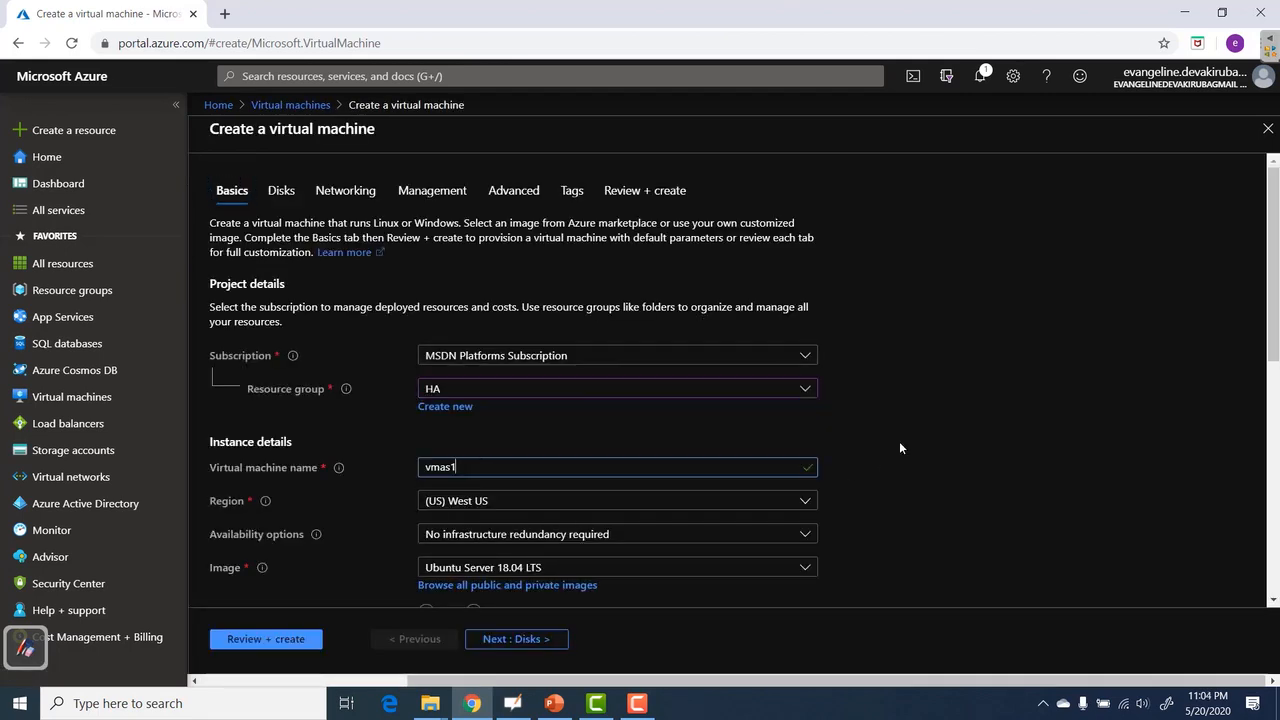
left_click(900, 443)
scroll(900, 443, "down", 2)
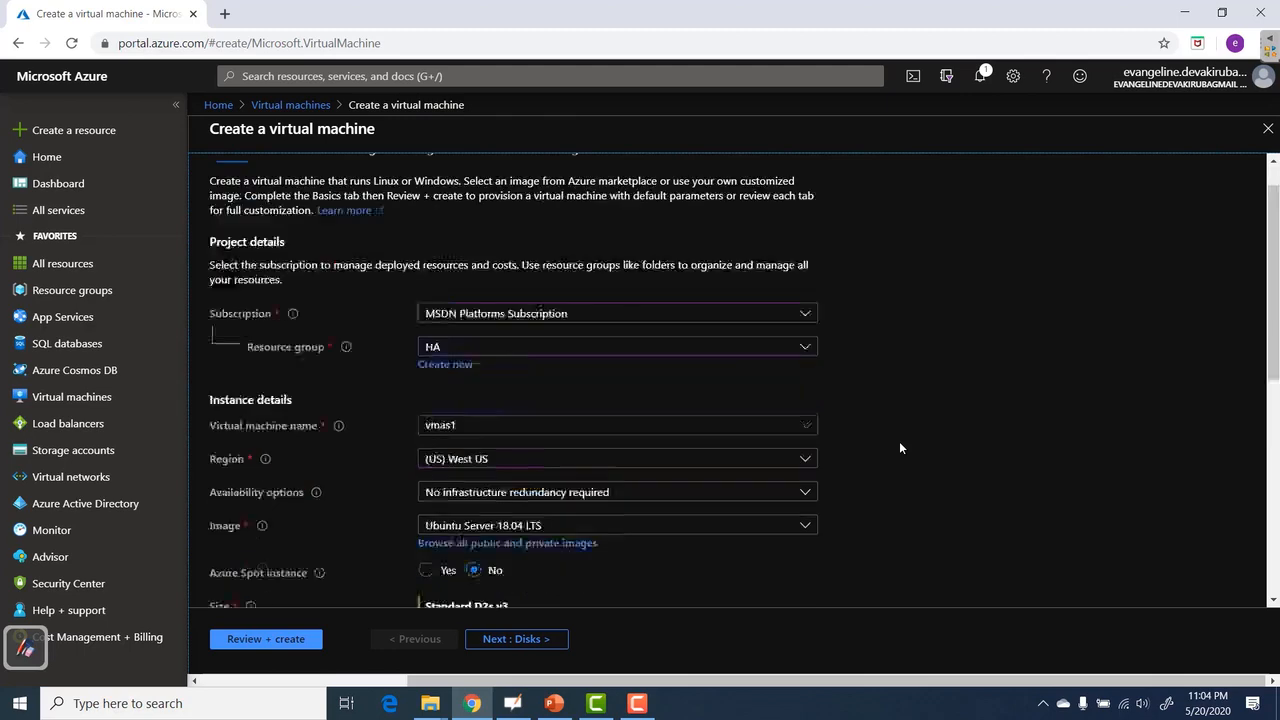
left_click(480, 306)
left_click(490, 391)
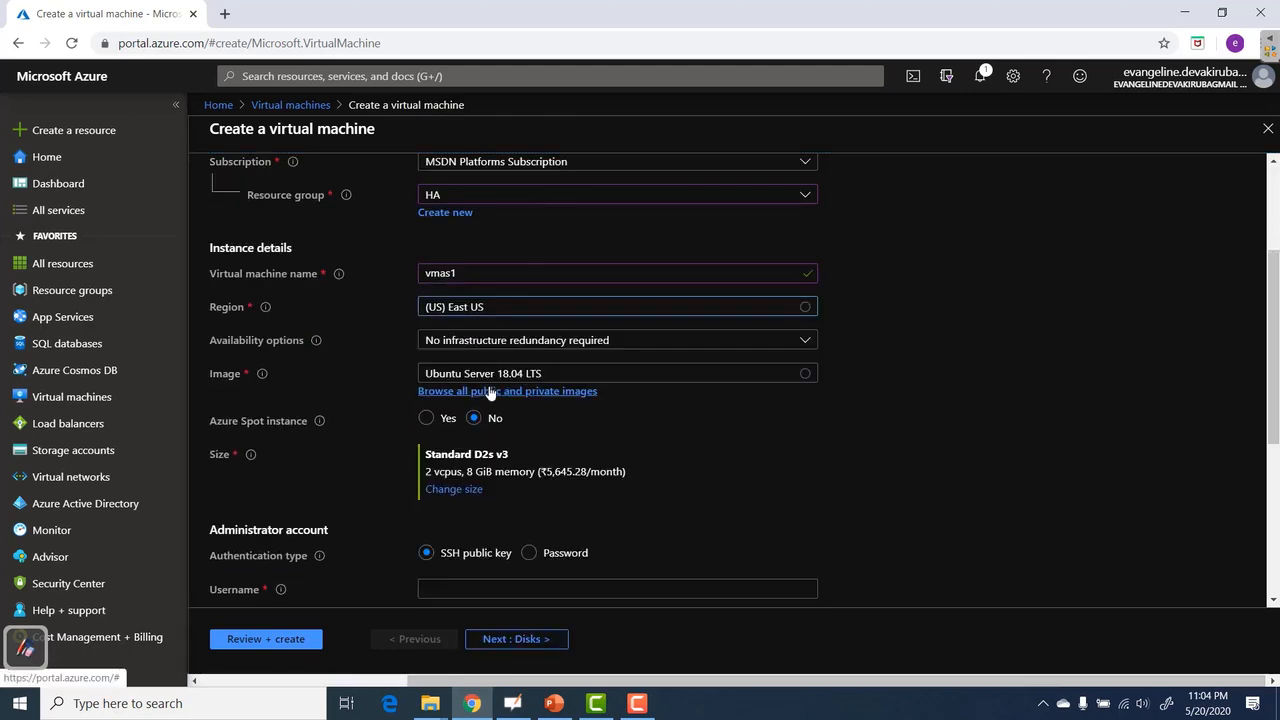
Put vmas1 in the existing availability set as1 and advance past disks and networking.
left_click(527, 342)
left_click(507, 416)
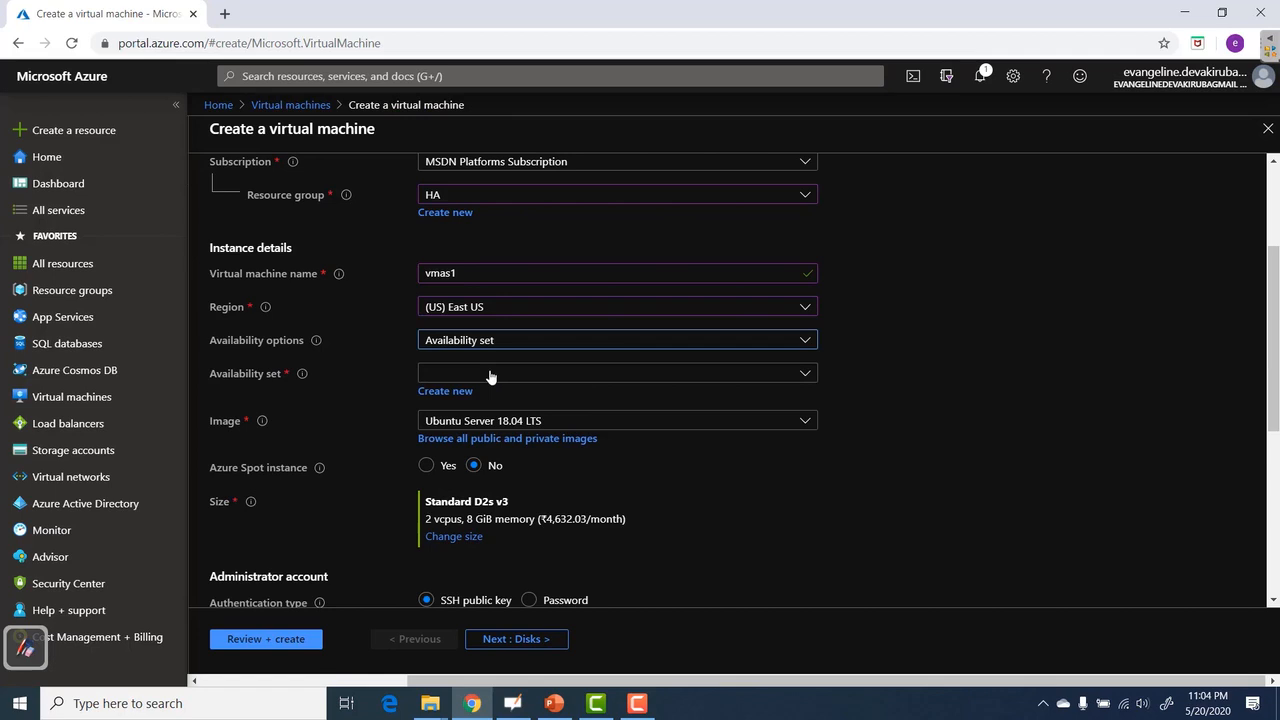
left_click(490, 376)
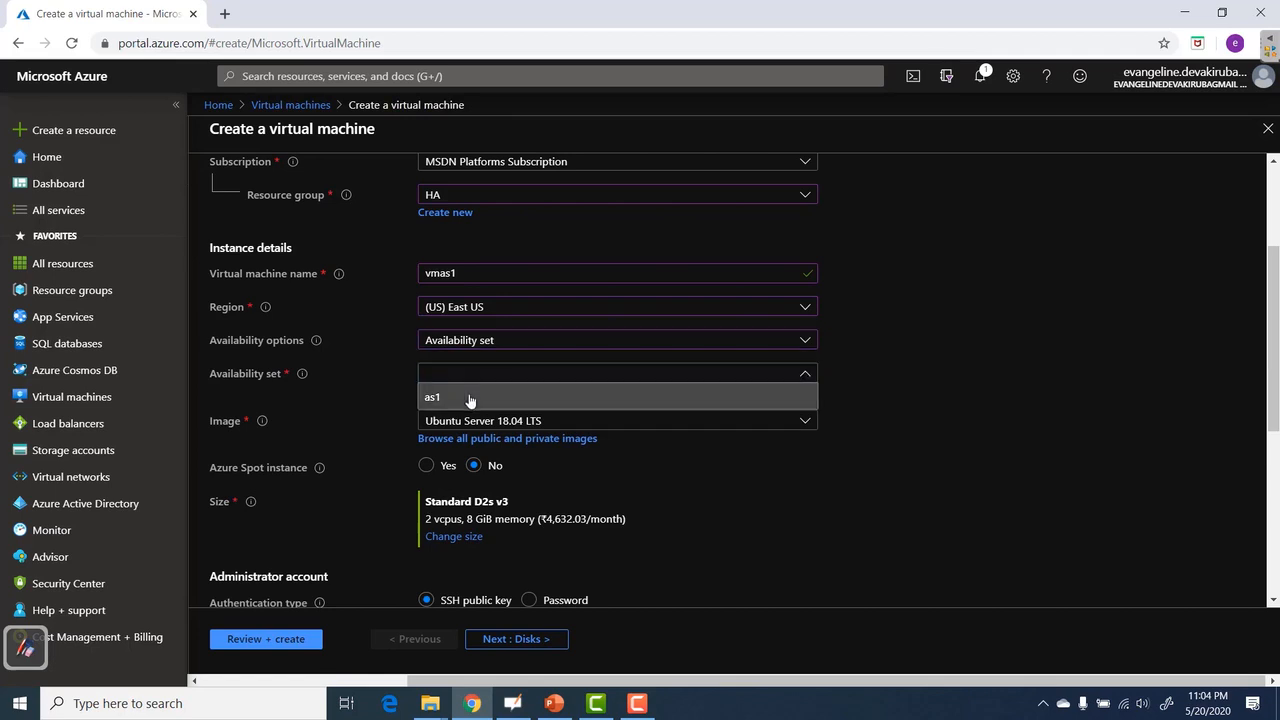
left_click(470, 398)
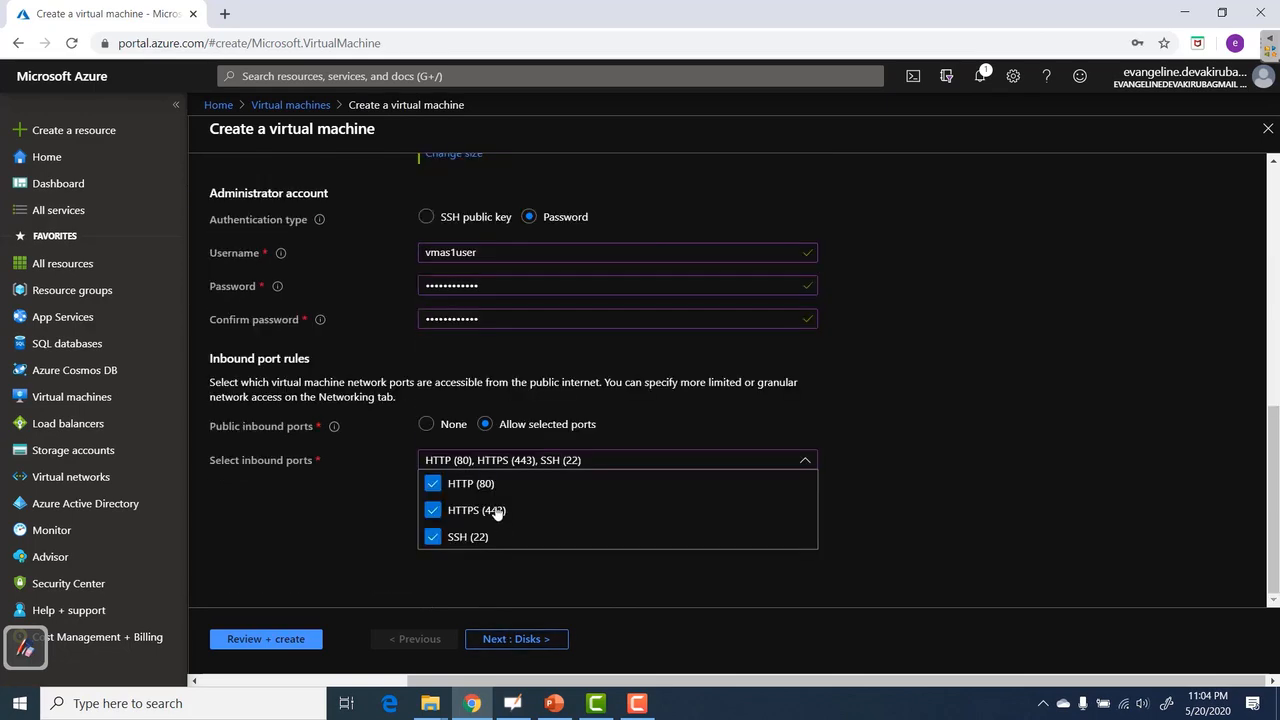
left_click(500, 638)
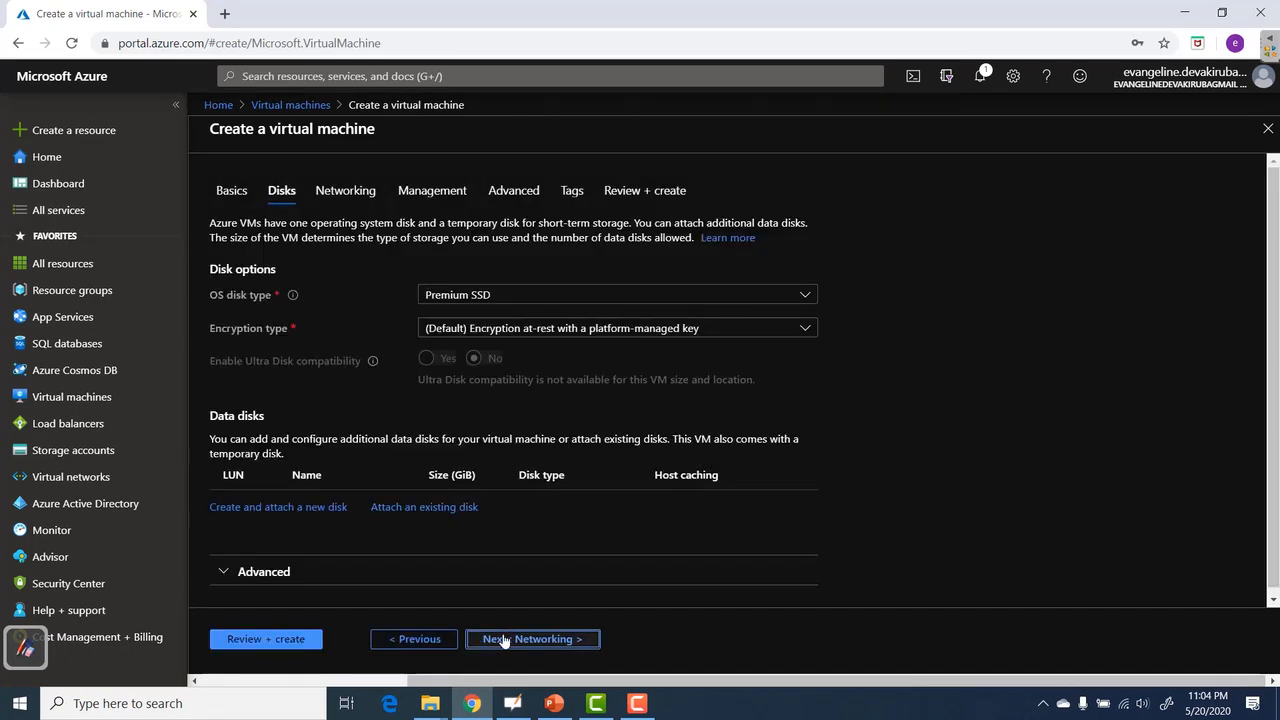
left_click(503, 639)
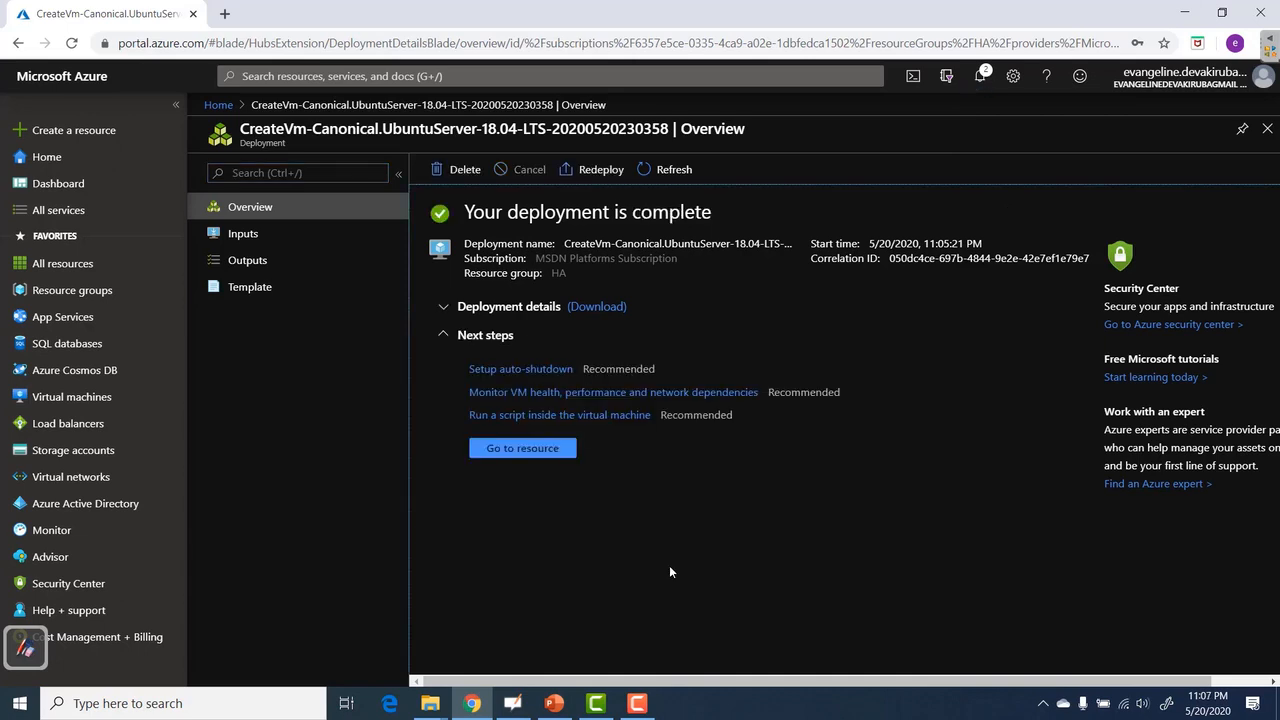
Open resource group HA and scroll through its 12 resources.
left_click(76, 293)
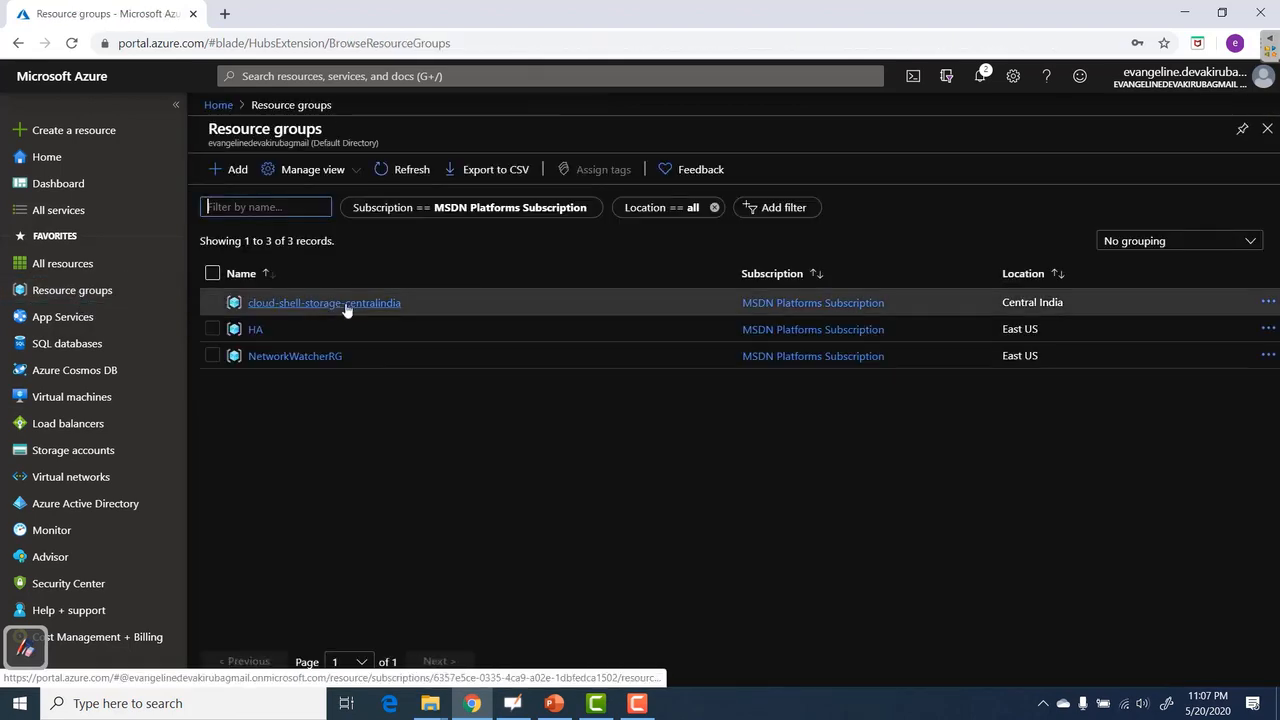
left_click(259, 330)
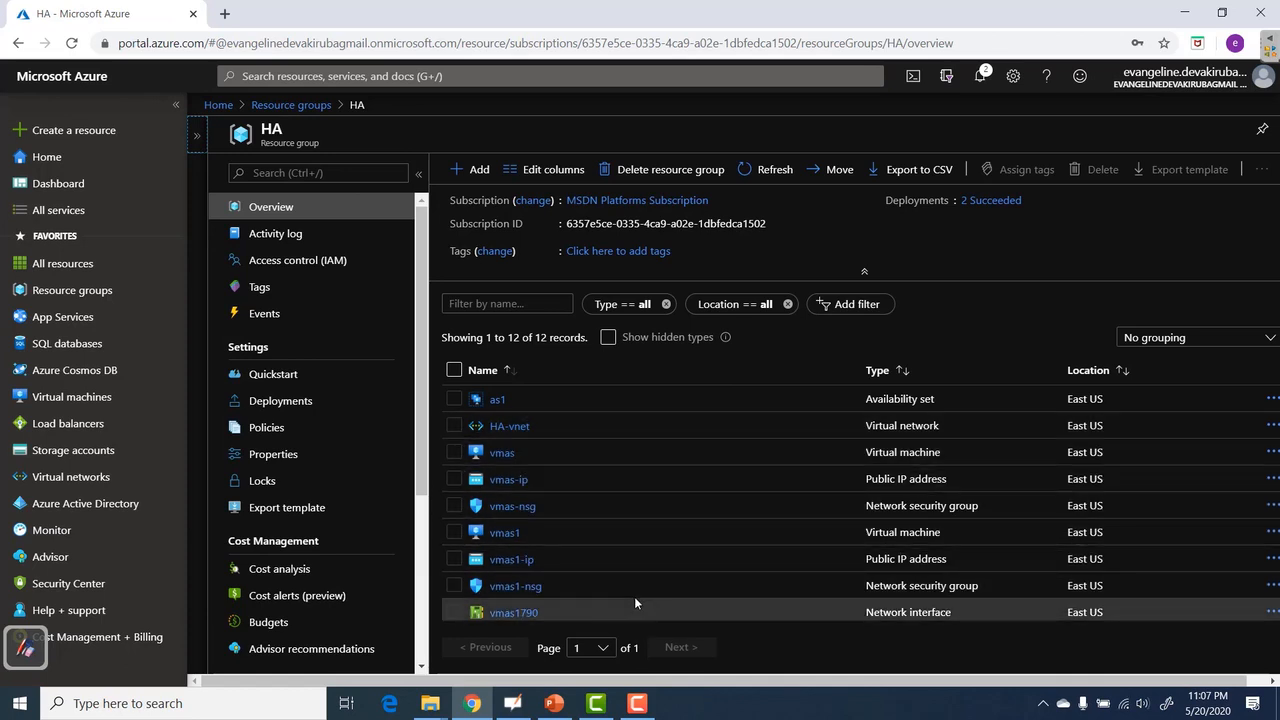
scroll(634, 596, "down", 2)
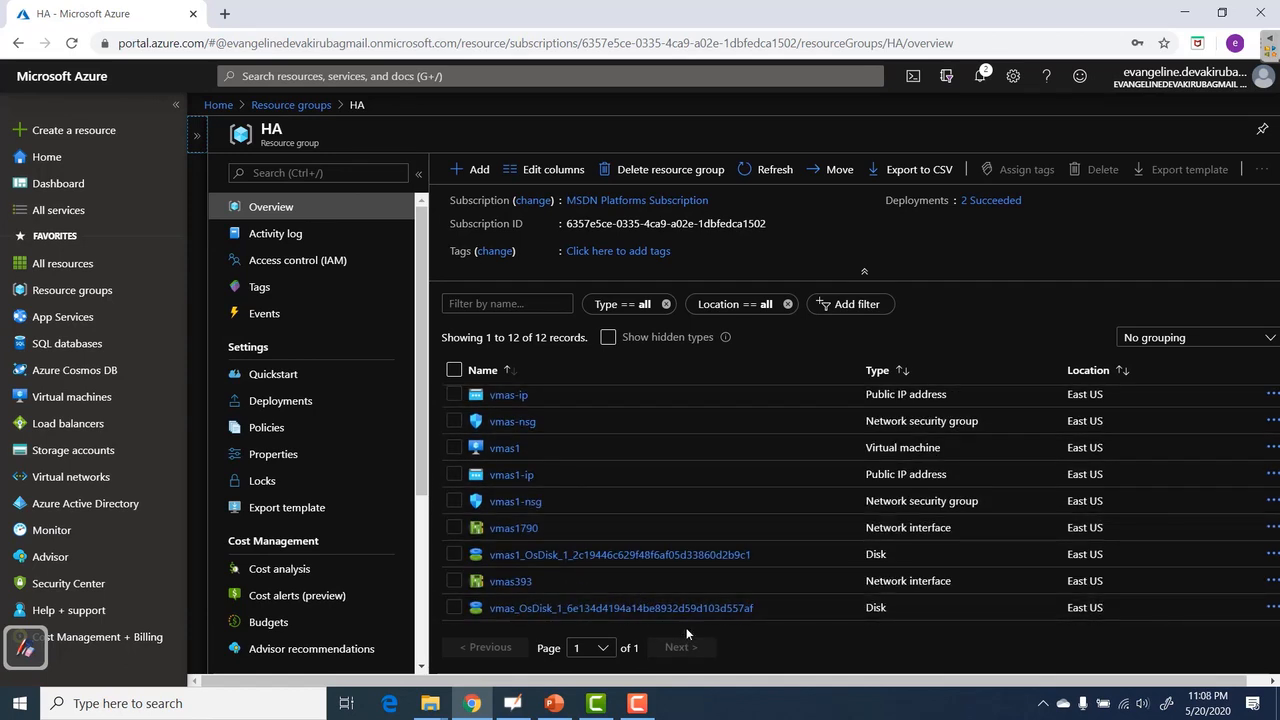
scroll(683, 540, "up", 2)
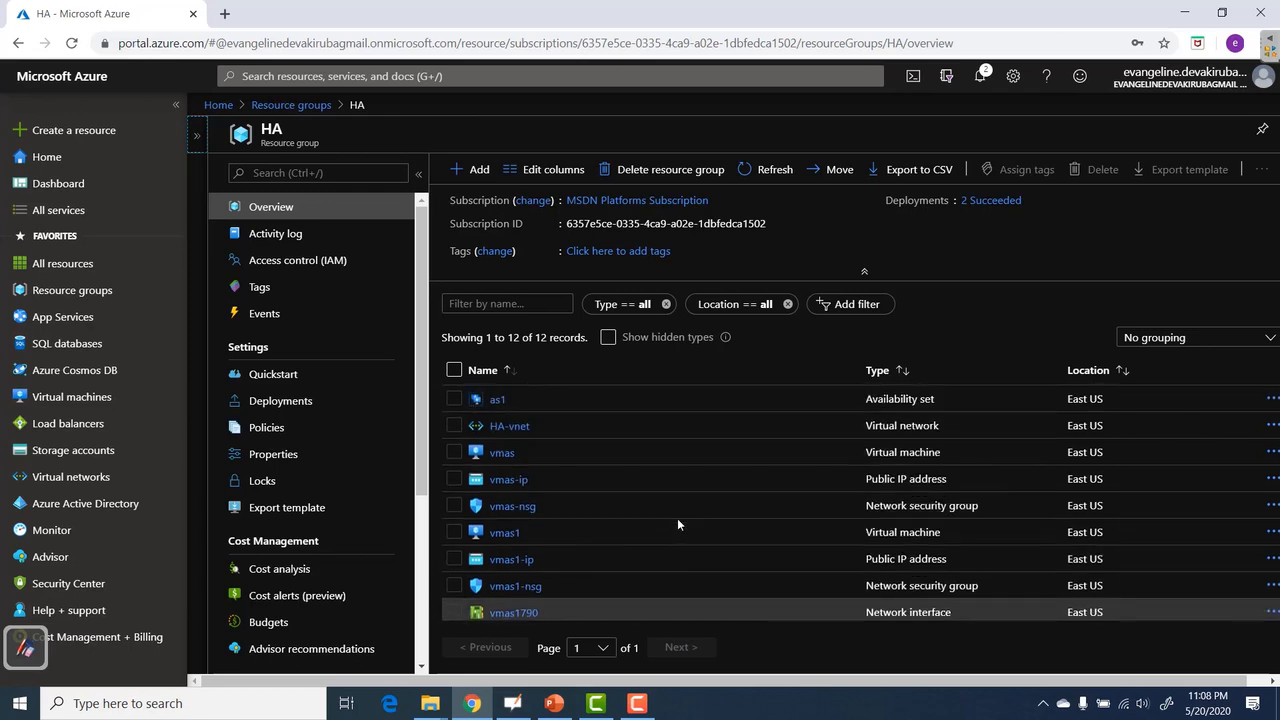
Open availability set as1 to see vmas and vmas1 in domains 0 and 1.
left_click(498, 401)
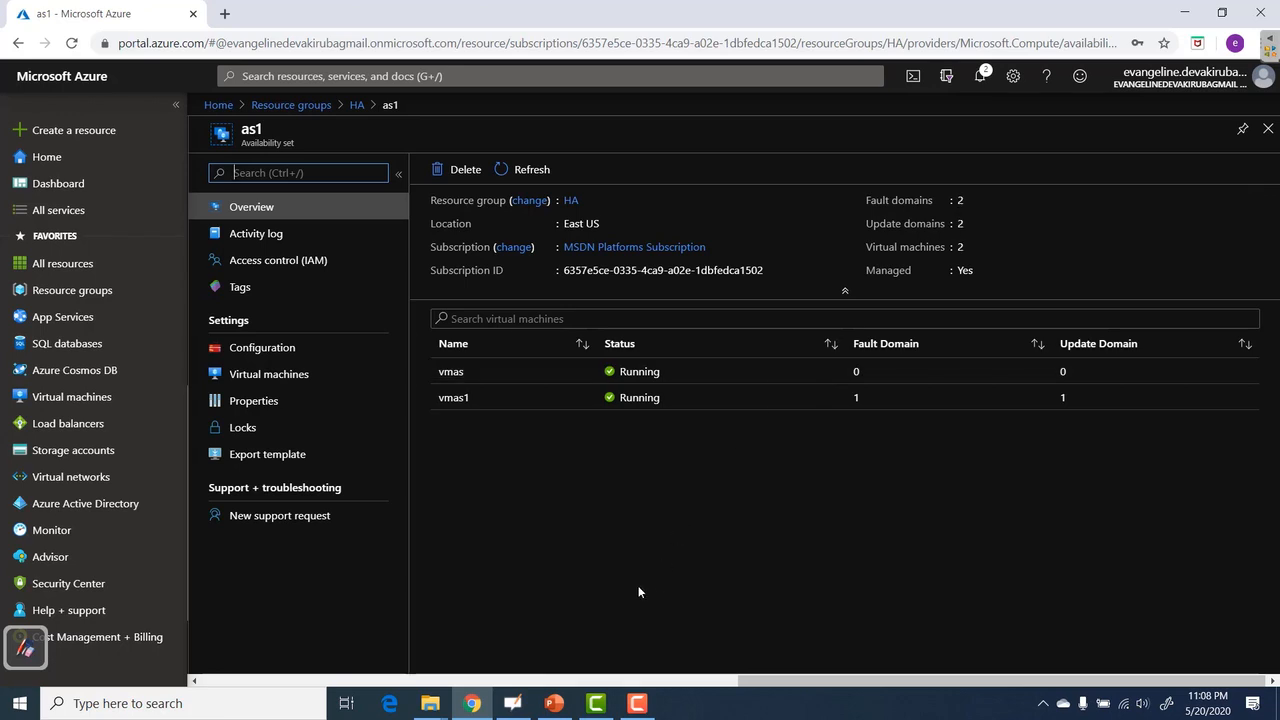
On the Update and Fault Domains slide, mark a circled red 1 by IIS 1, 2 on IIS 2, and underline planned maintenance.
key("alt+Tab")
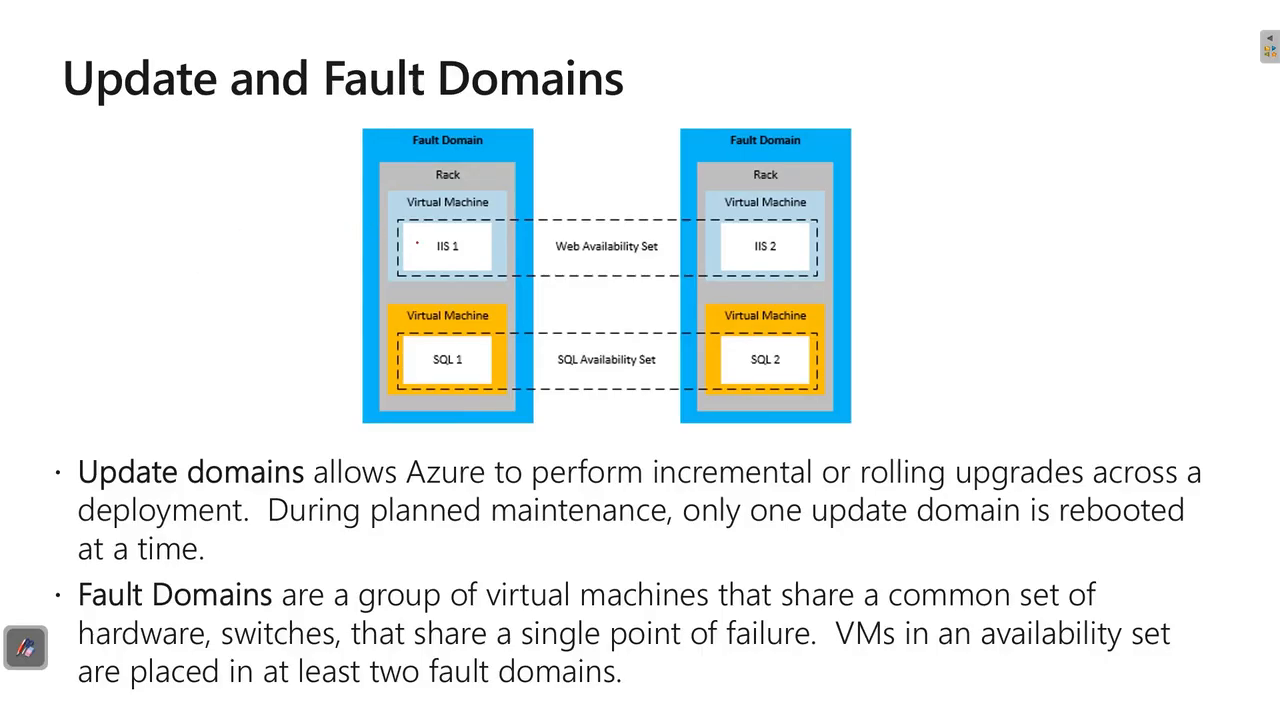
mouse_move(409, 241)
left_mouse_down()
mouse_move(424, 229)
mouse_move(422, 256)
left_mouse_up()
left_click_drag(406, 258, 438, 250)
left_click_drag(737, 238, 777, 250)
left_click_drag(430, 537, 648, 535)
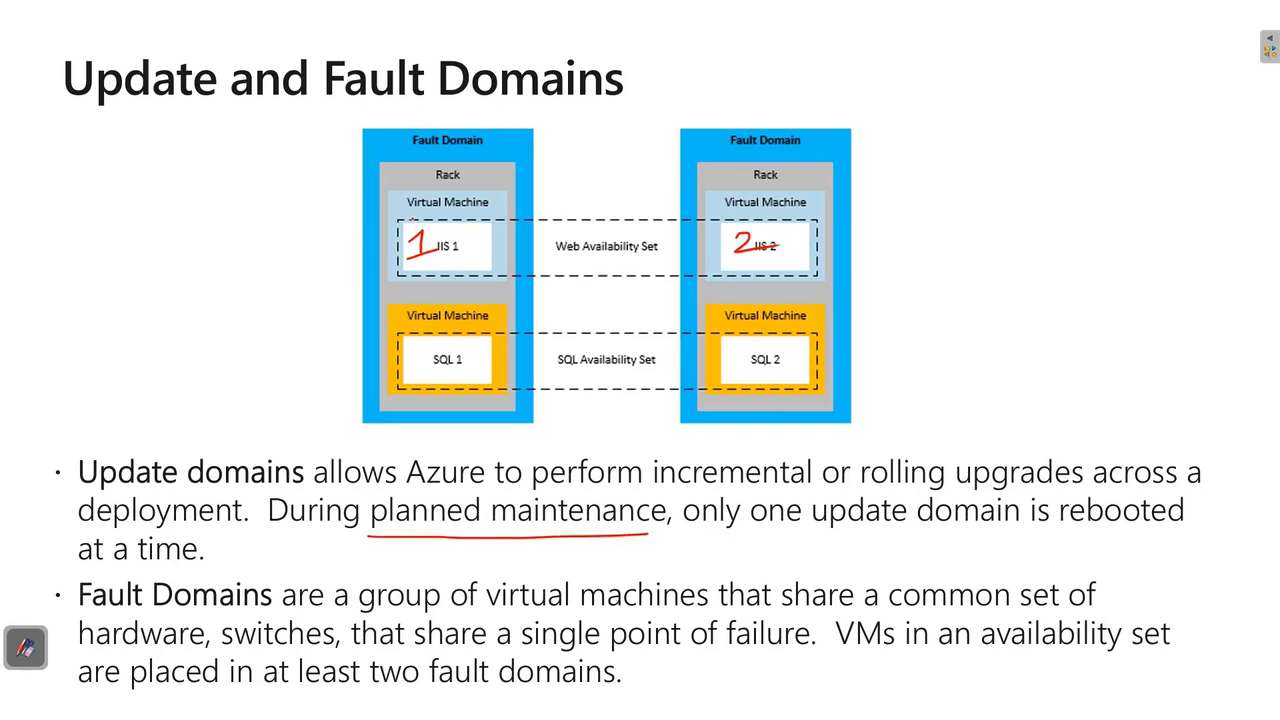
mouse_move(419, 214)
left_mouse_down()
mouse_move(460, 268)
mouse_move(395, 222)
left_mouse_up()
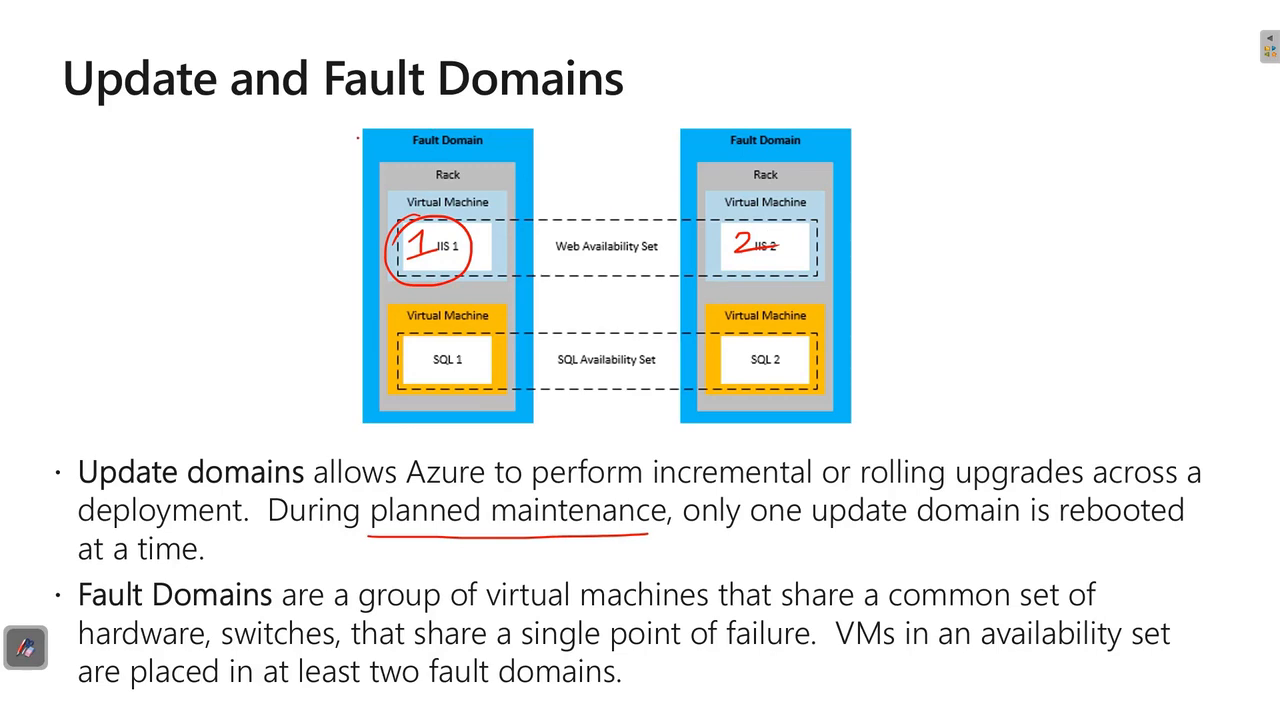
Brace the first Fault Domain box and underline 'hardware' and 'switches' in red.
mouse_move(358, 137)
left_mouse_down()
mouse_move(338, 138)
mouse_move(323, 292)
mouse_move(326, 370)
mouse_move(364, 411)
left_mouse_up()
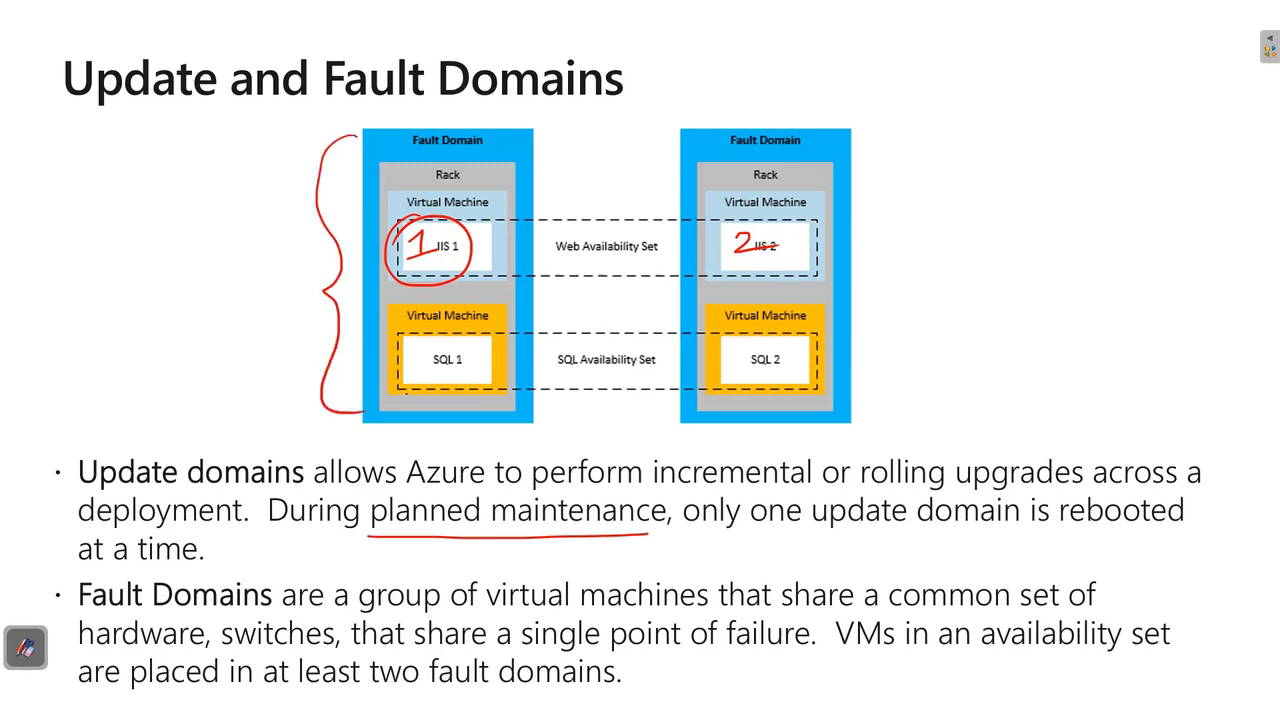
left_click_drag(76, 654, 136, 653)
left_click_drag(220, 654, 288, 654)
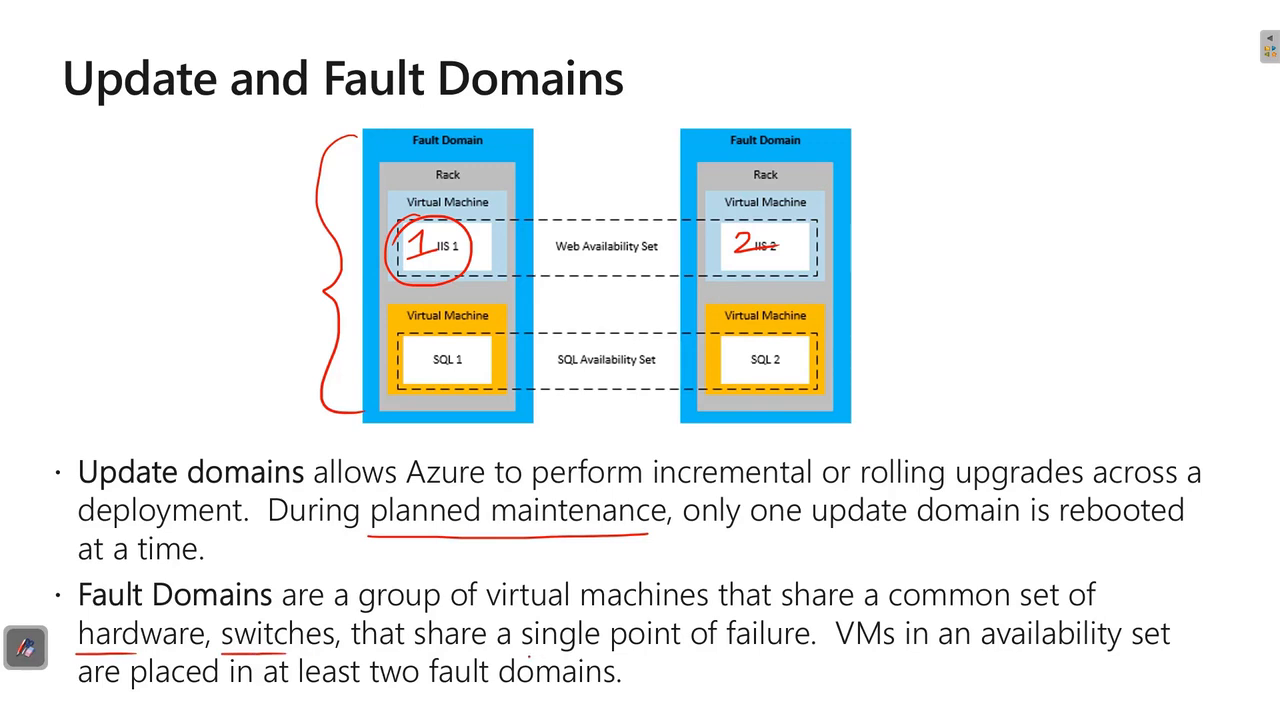
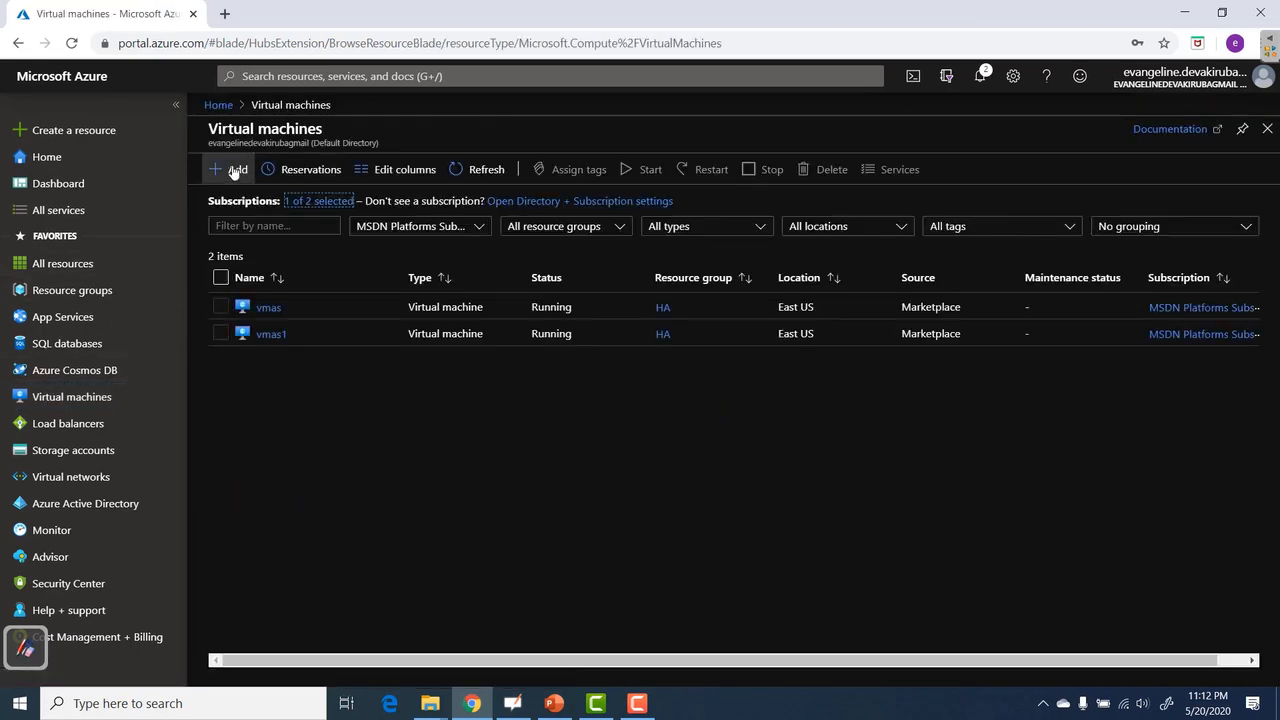
Start a new VM named vmaz1 in resource group HA, region (US) East US.
left_click(227, 170)
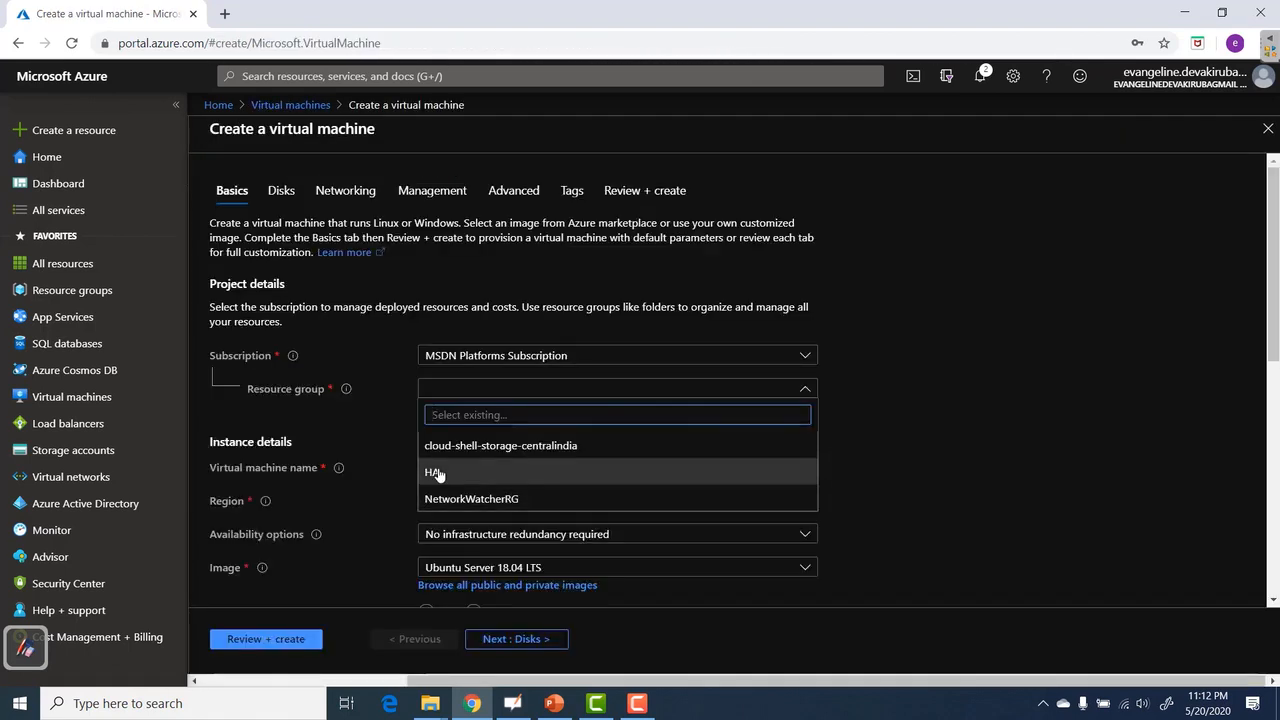
left_click(437, 474)
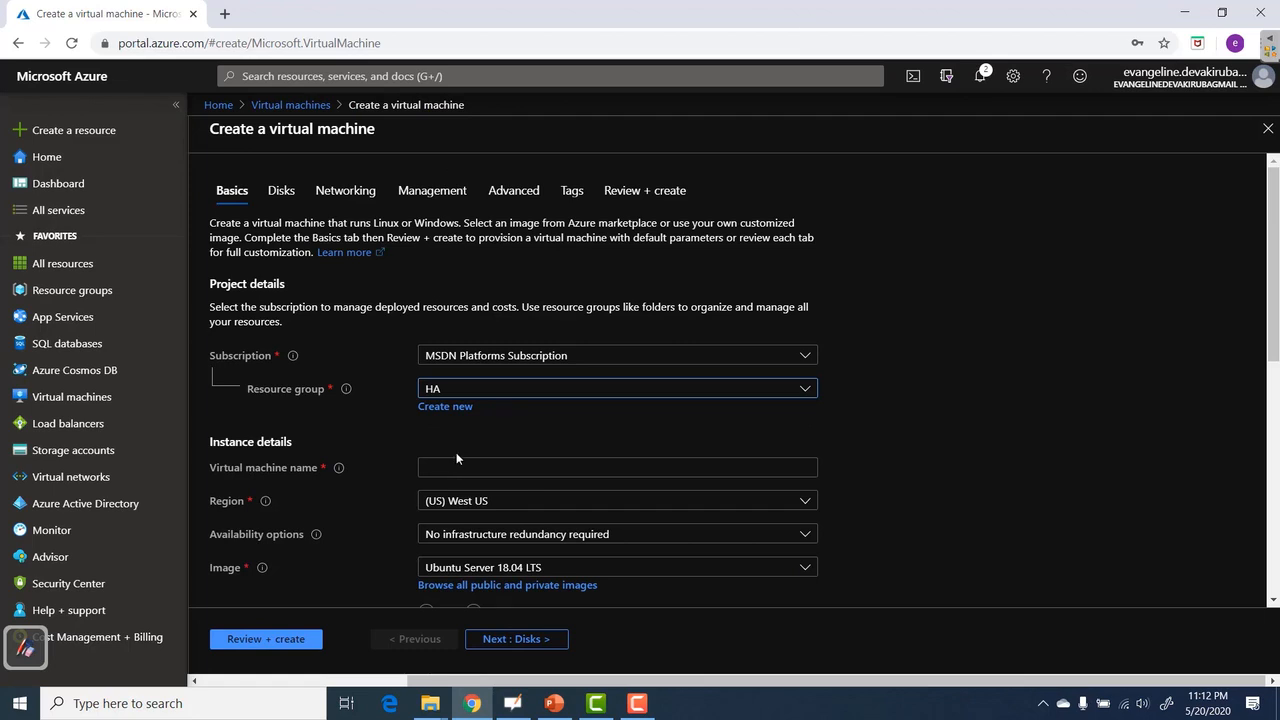
left_click(456, 467)
type("vmaz1")
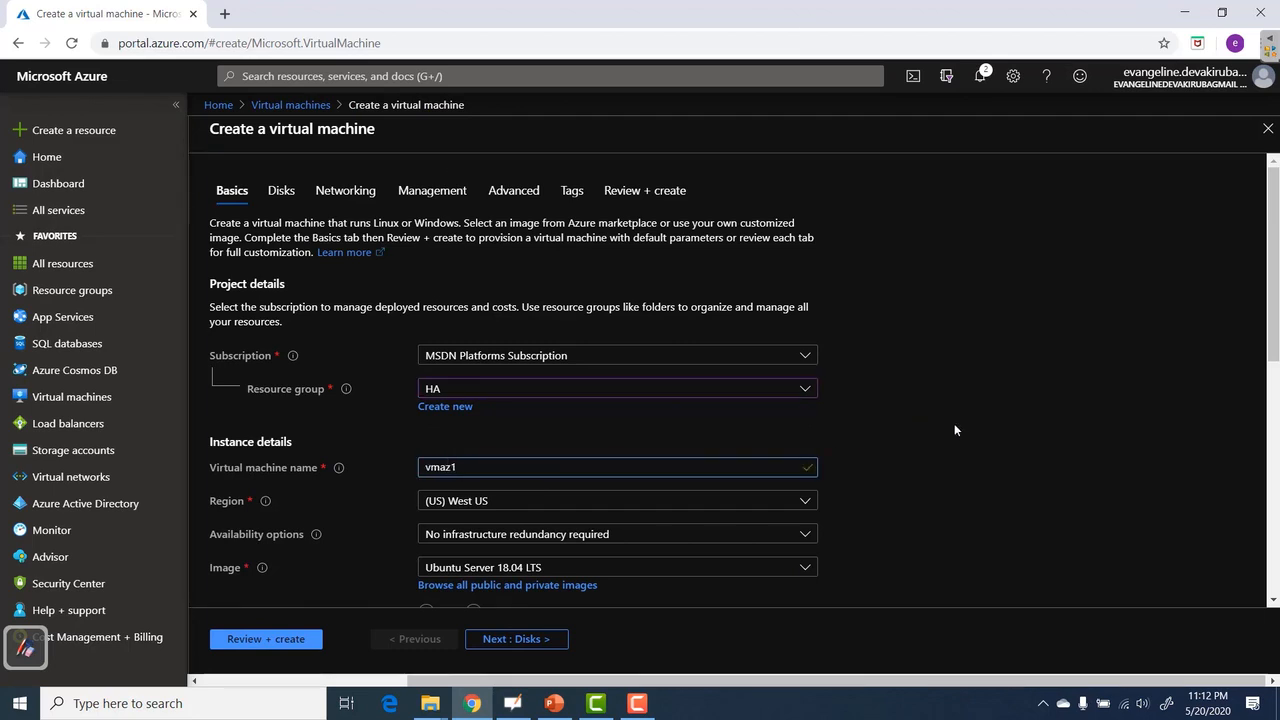
scroll(955, 425, "down", 2)
left_click(546, 306)
scroll(513, 468, "up", 5)
left_click(505, 391)
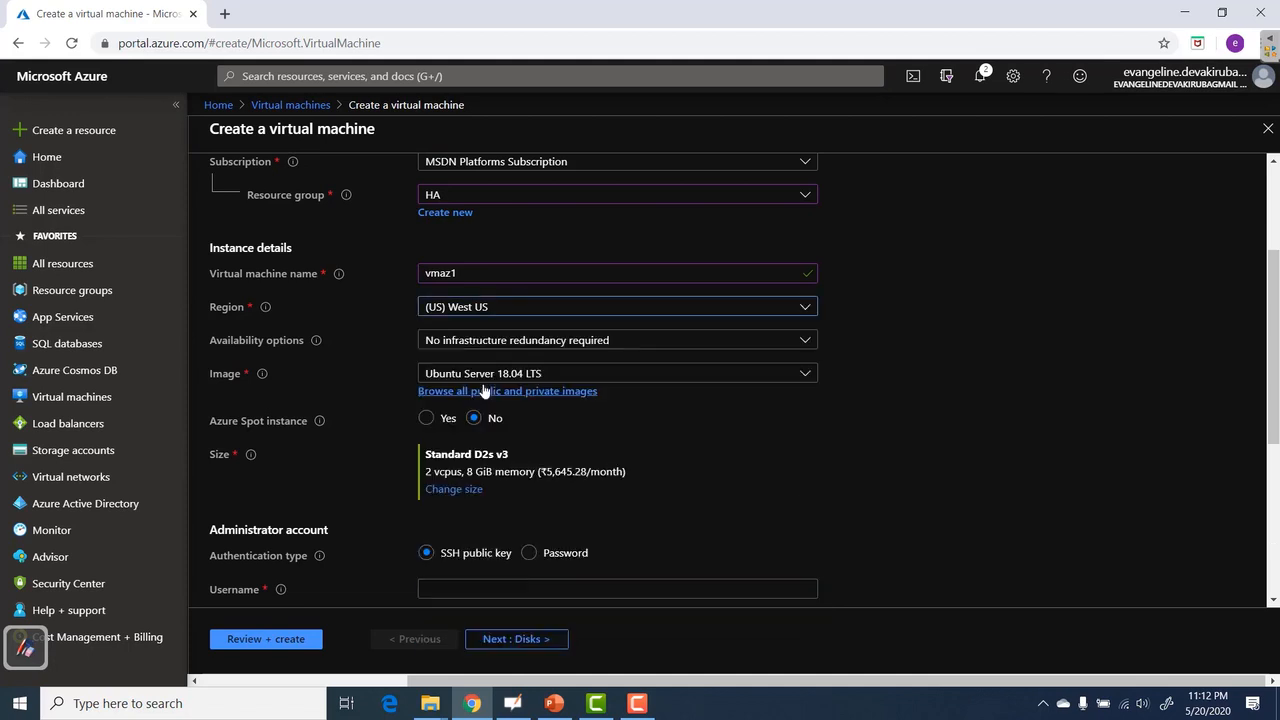
left_click(808, 339)
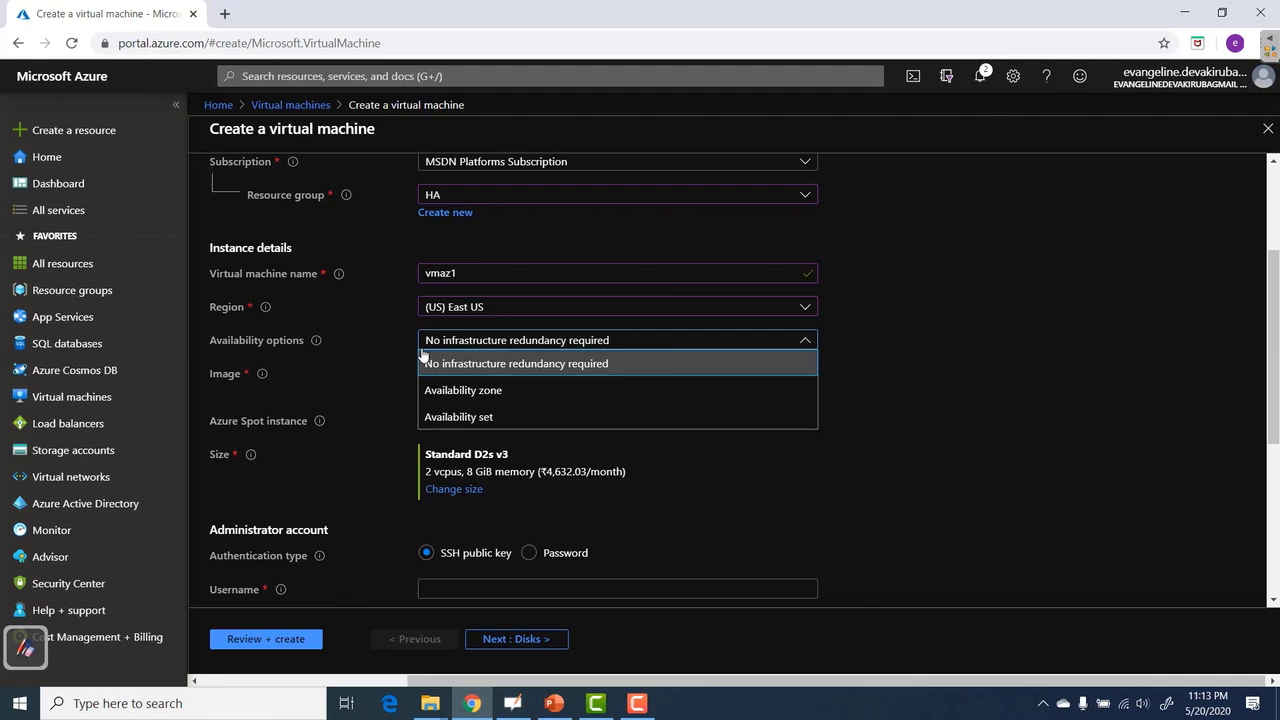
Choose the Availability zone option, then try the (Asia Pacific) South India region.
left_click(465, 390)
left_click(469, 376)
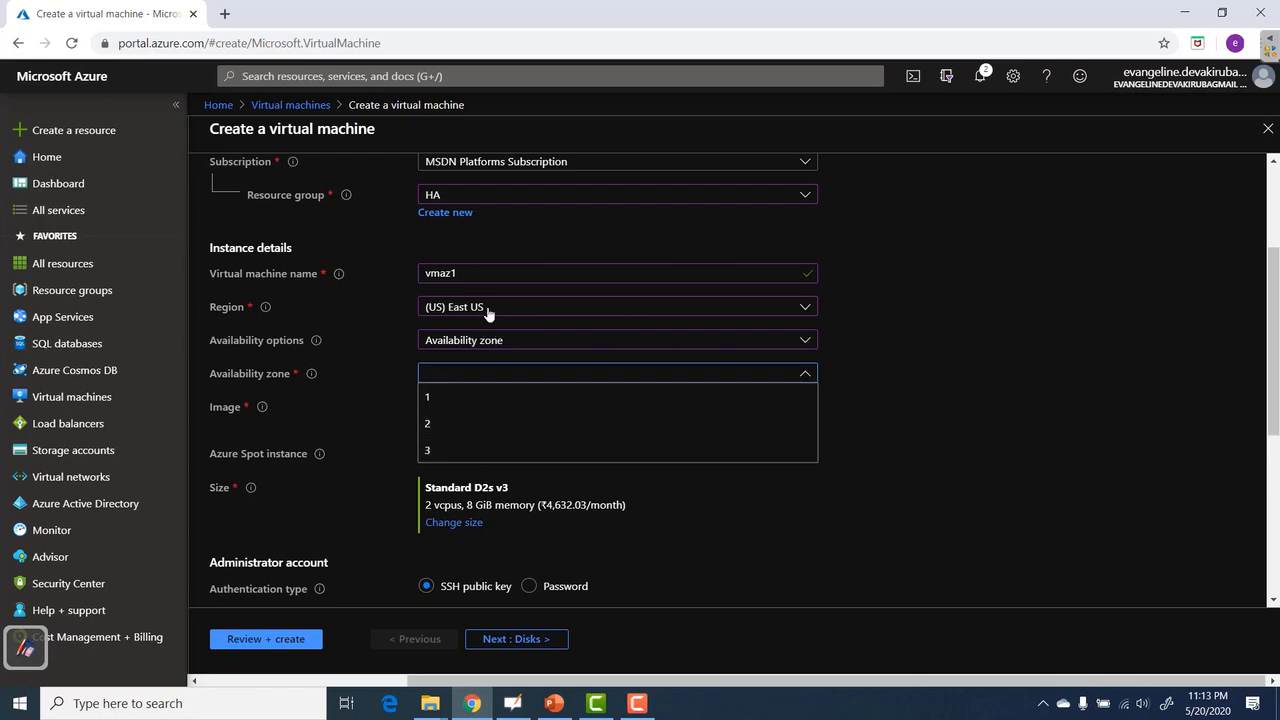
left_click(989, 320)
left_click(808, 312)
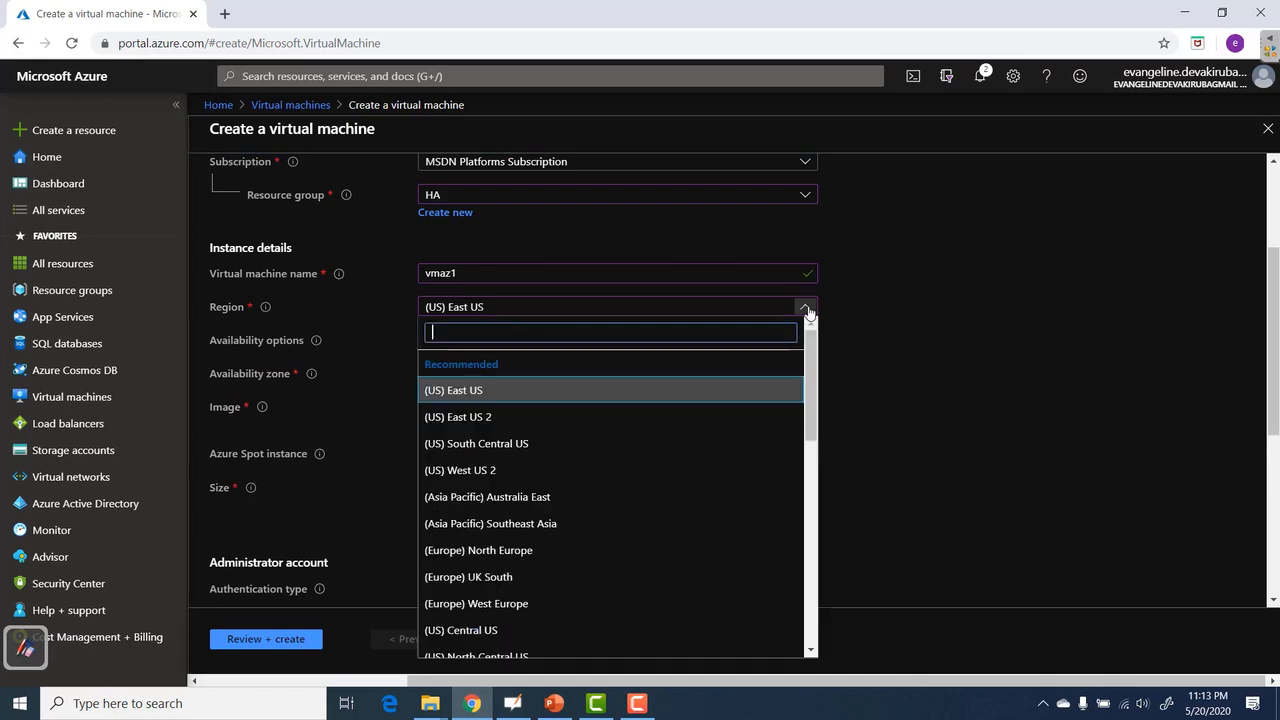
scroll(691, 511, "down", 5)
scroll(691, 511, "down", 3)
left_click(526, 563)
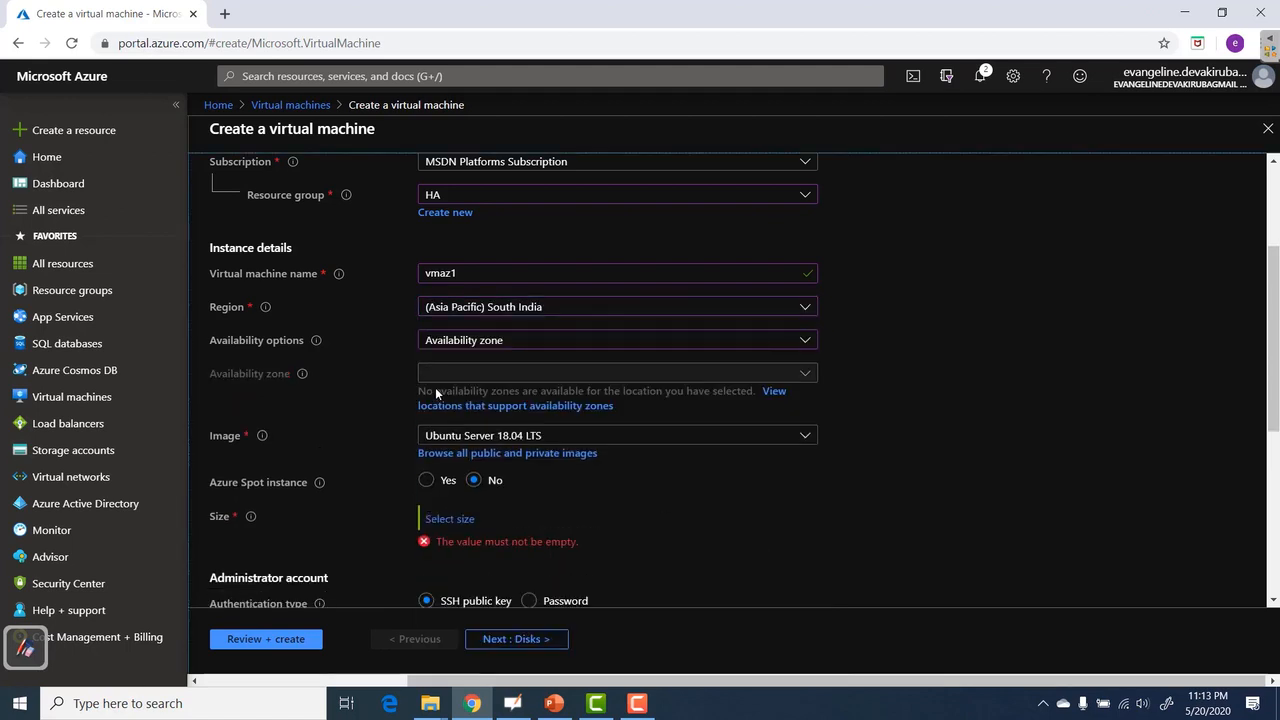
Switch the region back to (US) East US and place the VM in availability zone 1.
left_click(808, 308)
scroll(640, 488, "up", 10)
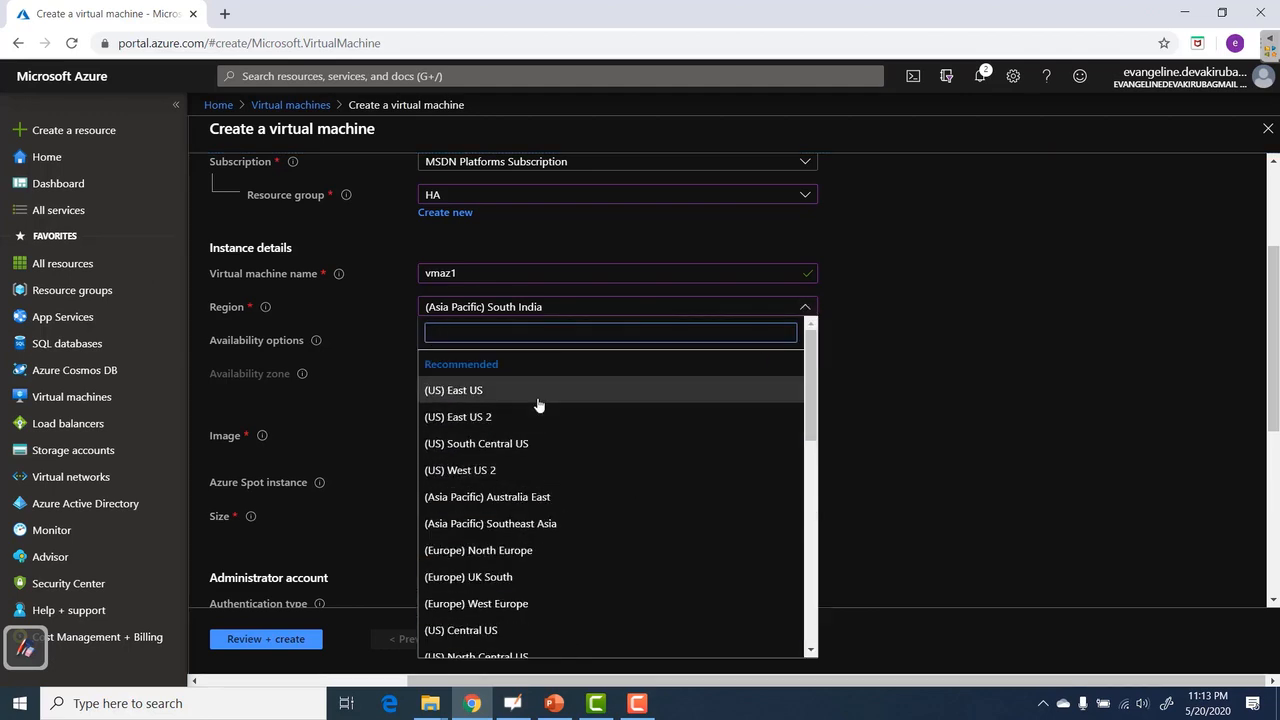
left_click(537, 396)
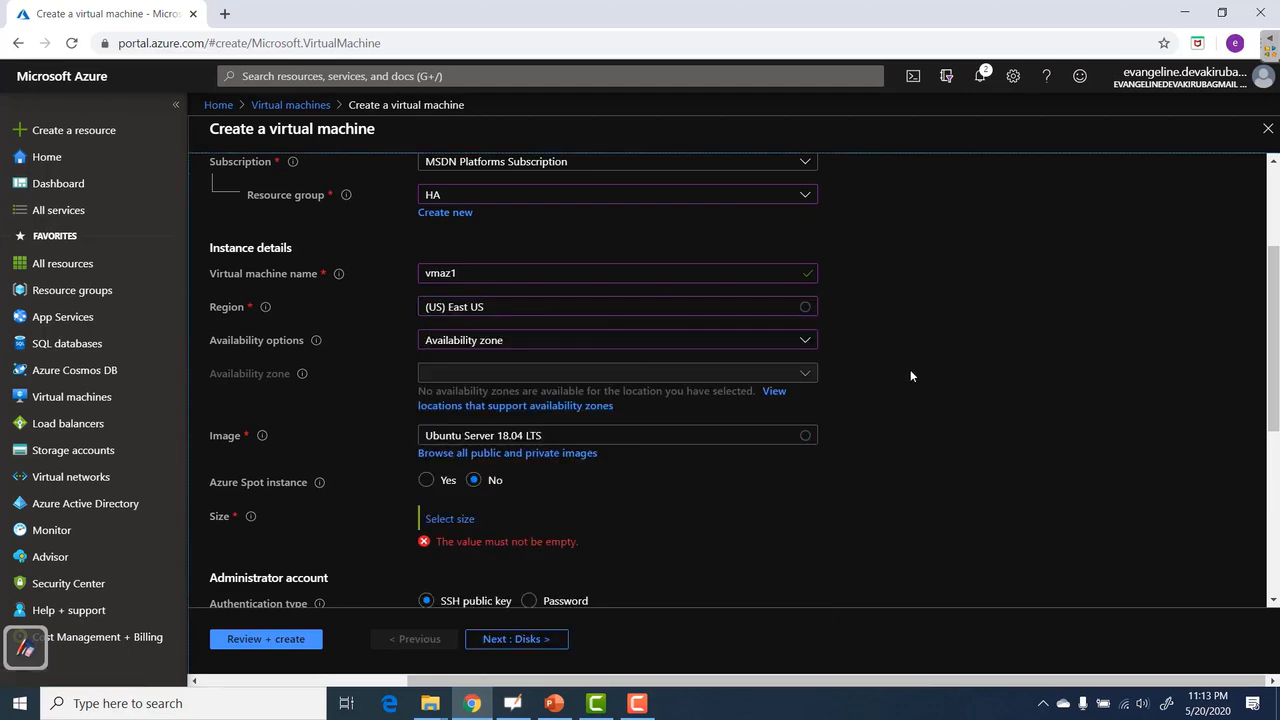
left_click(663, 370)
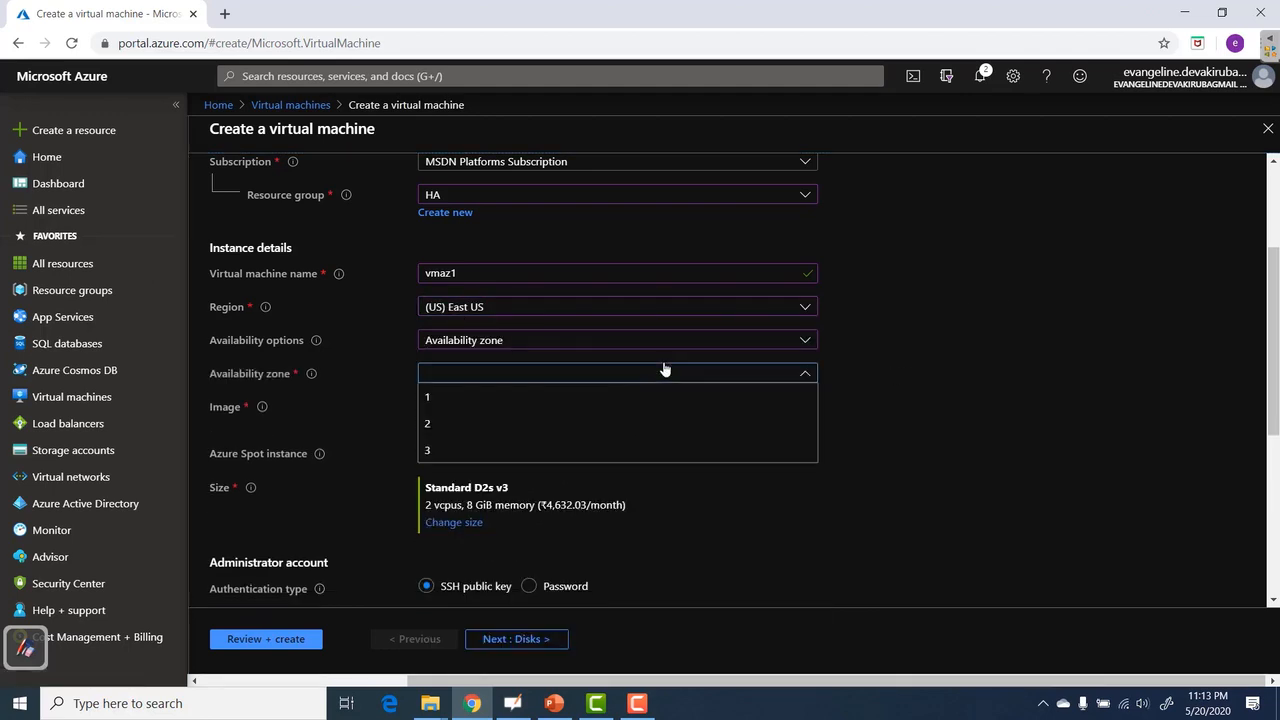
left_click(1034, 309)
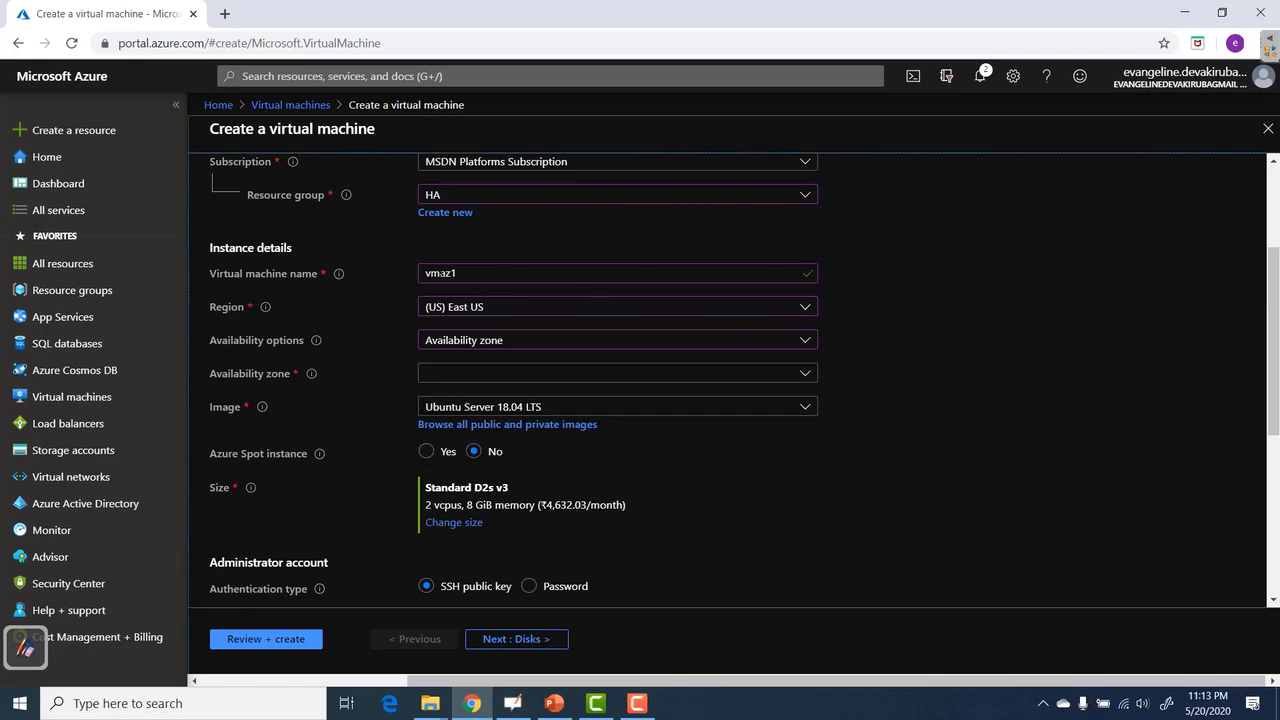
left_click(481, 374)
left_click(471, 404)
scroll(563, 410, "down", 2)
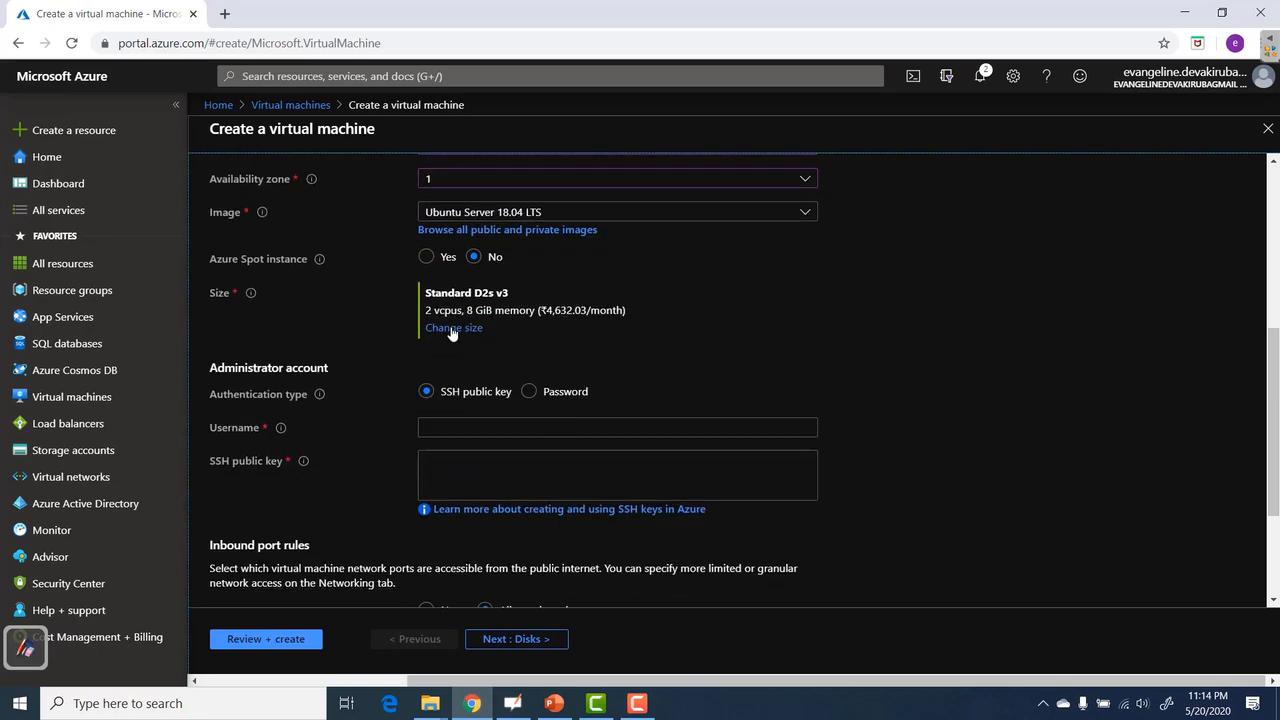
Size the VM as Standard DS1 v2 and enter the administrator password.
left_click(452, 328)
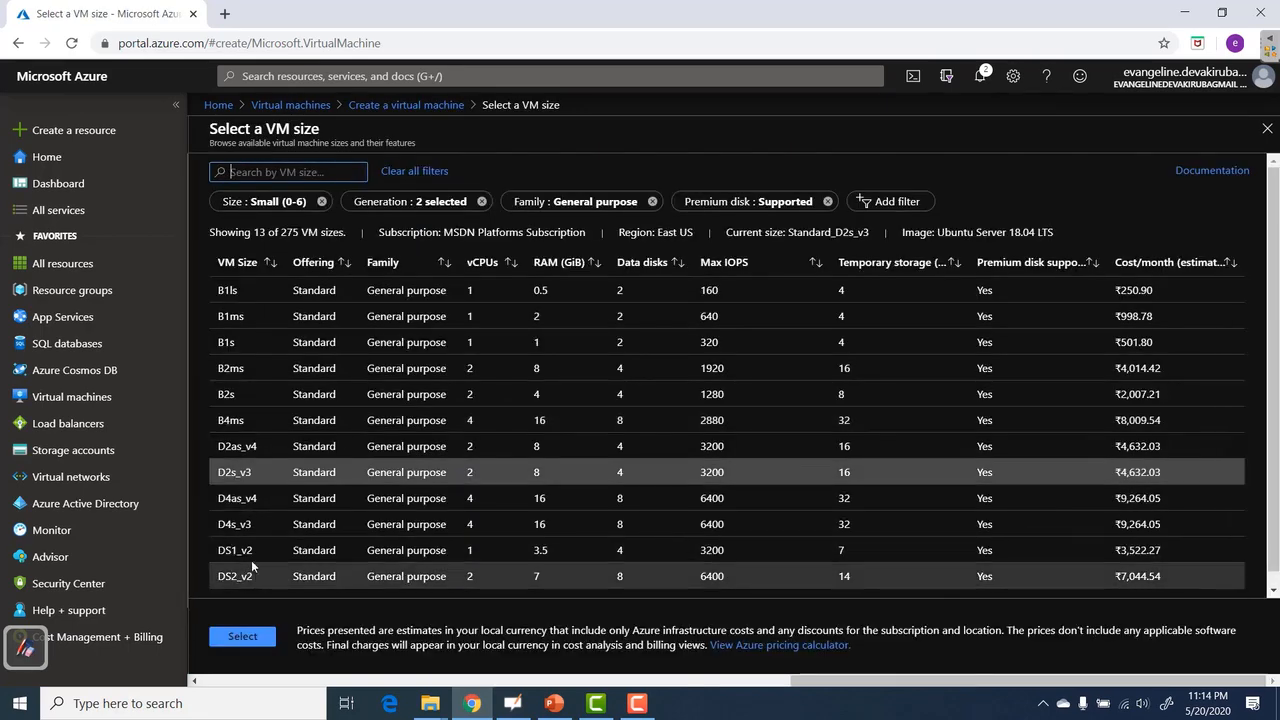
left_click(400, 550)
left_click(243, 636)
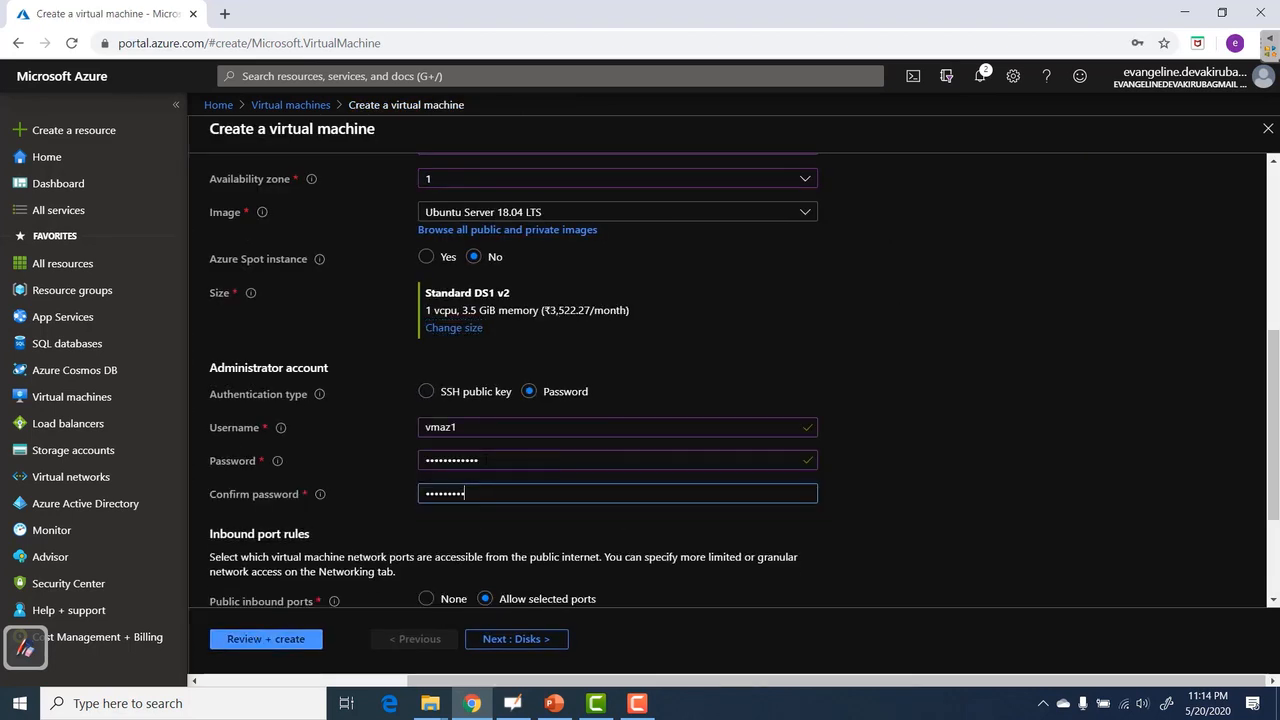
type("3456")
scroll(1036, 453, "down", 2)
Allow inbound HTTP (80) and HTTPS (443) alongside SSH, then go to Disks.
left_click(499, 465)
left_click(443, 486)
left_click(470, 510)
left_click(984, 424)
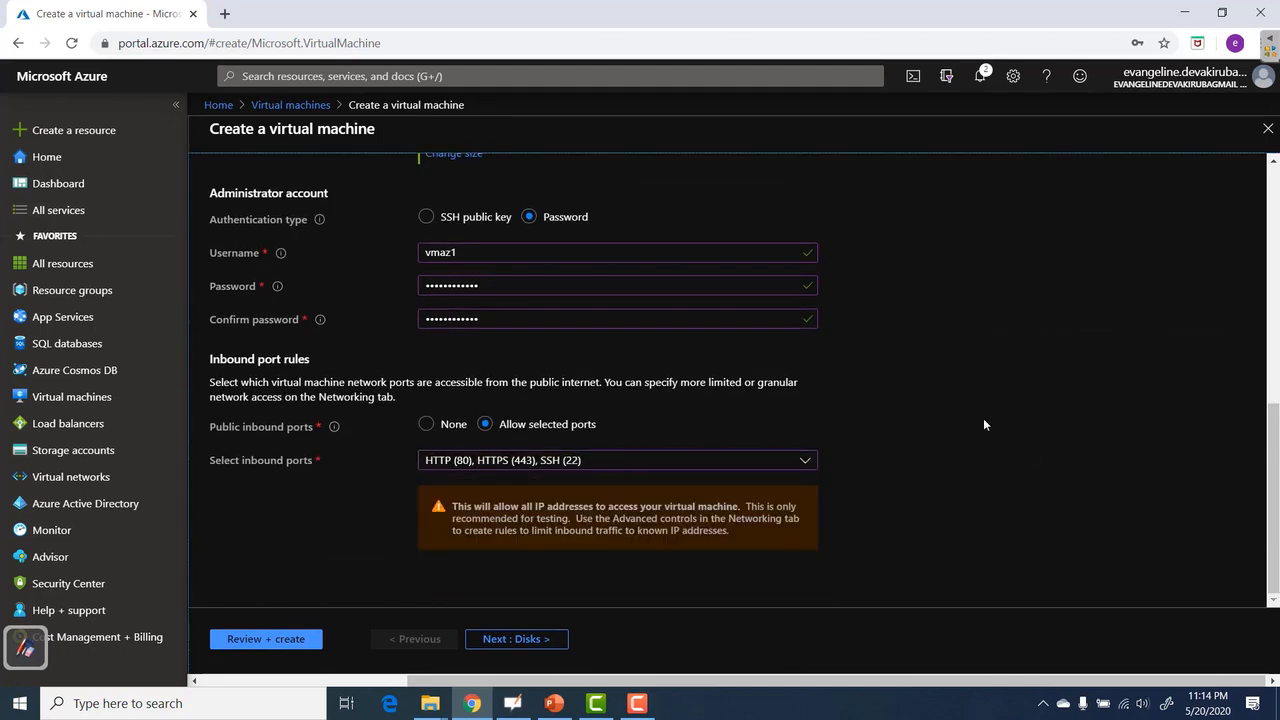
left_click(494, 638)
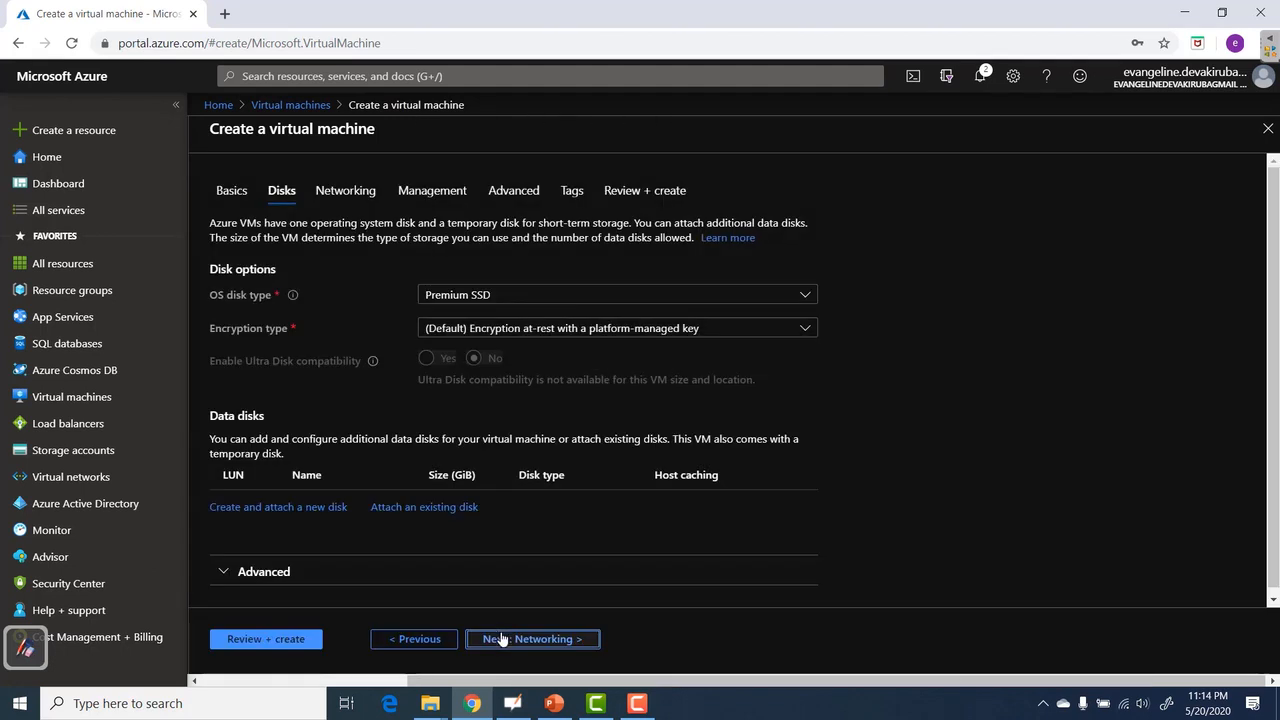
On HA-vnet, give vmaz1 a new zone-redundant public IP named vmaz1-ip.
left_click(500, 638)
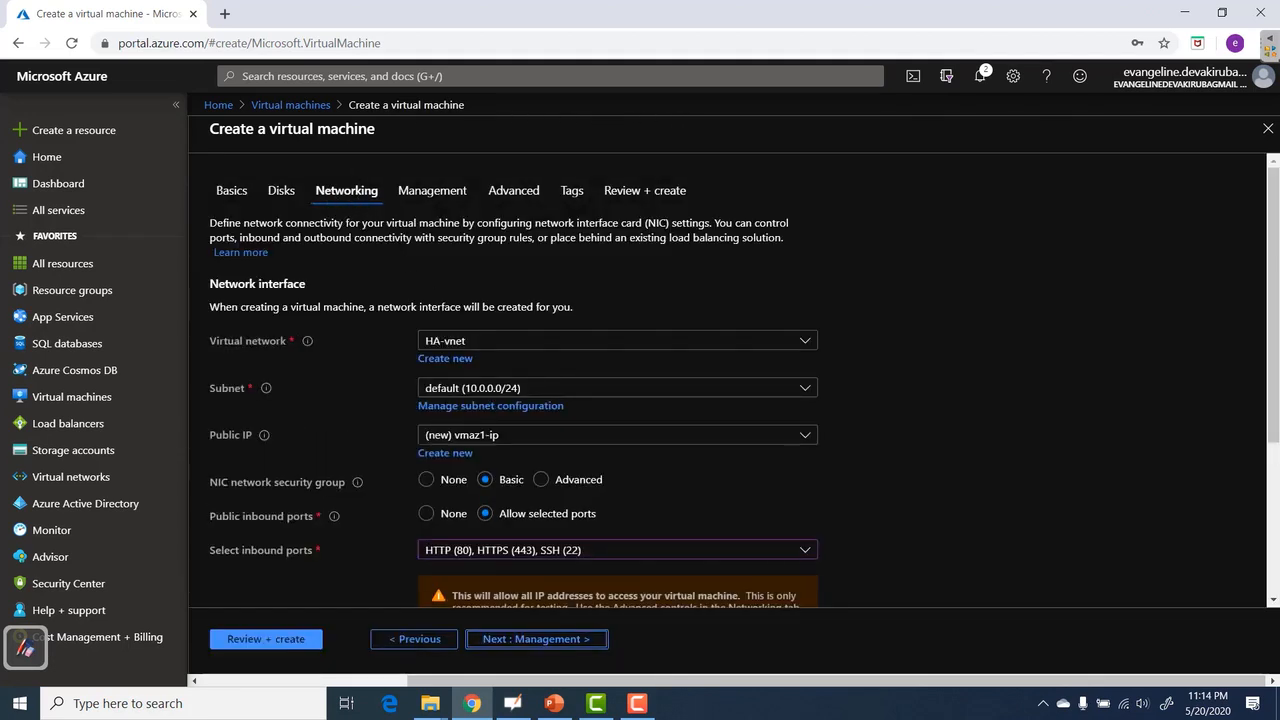
left_click(443, 454)
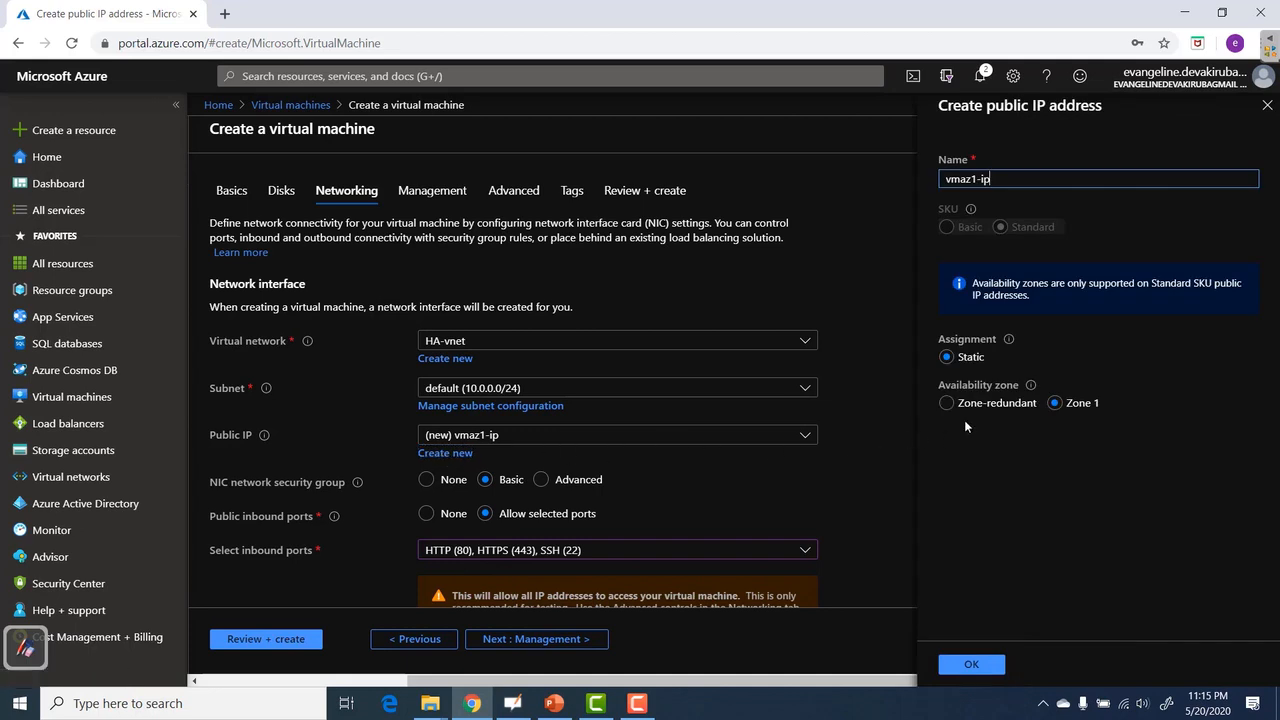
left_click(947, 404)
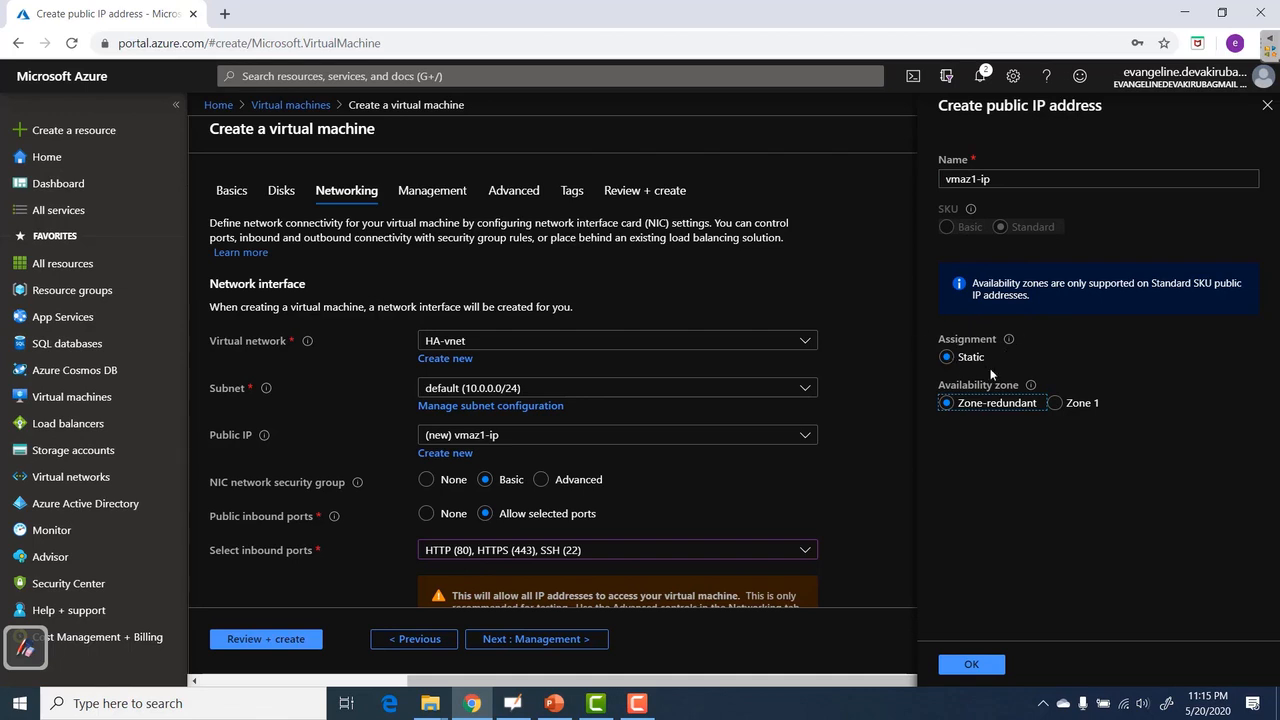
mouse_move(1016, 343)
left_click(971, 664)
scroll(920, 344, "down", 3)
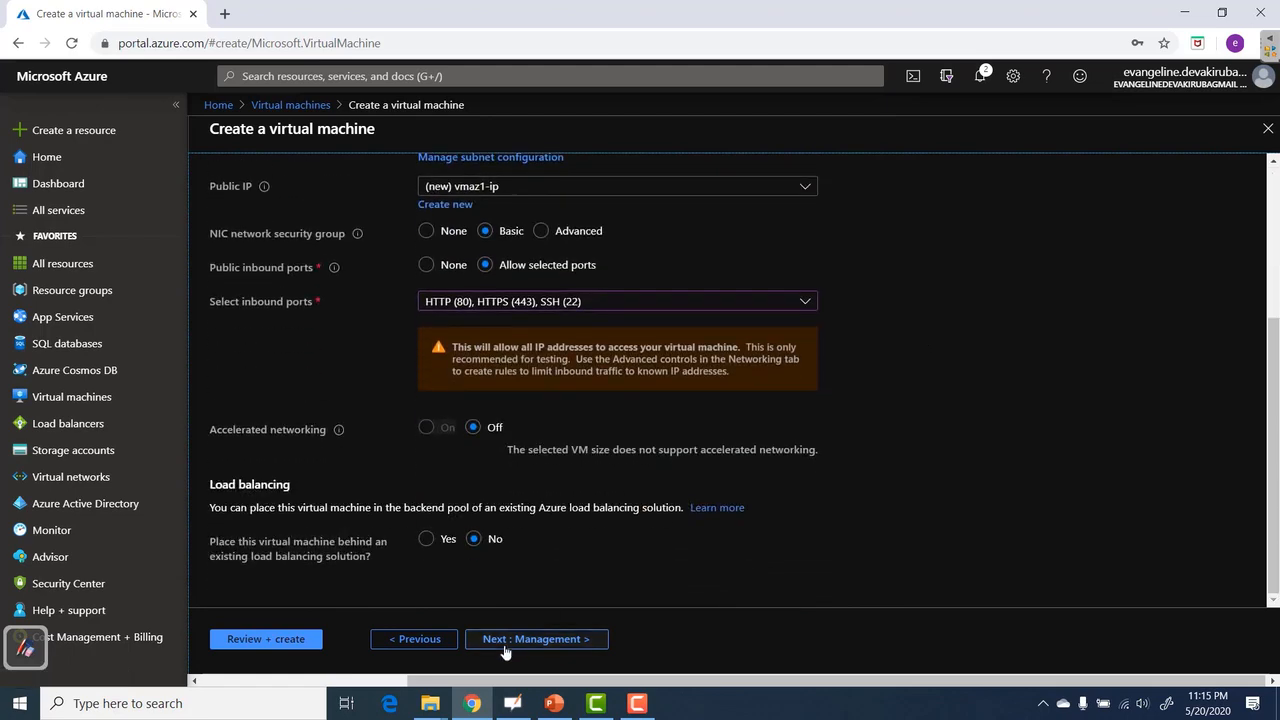
Turn off boot diagnostics and auto-shutdown, then review and create vmaz1.
left_click(492, 640)
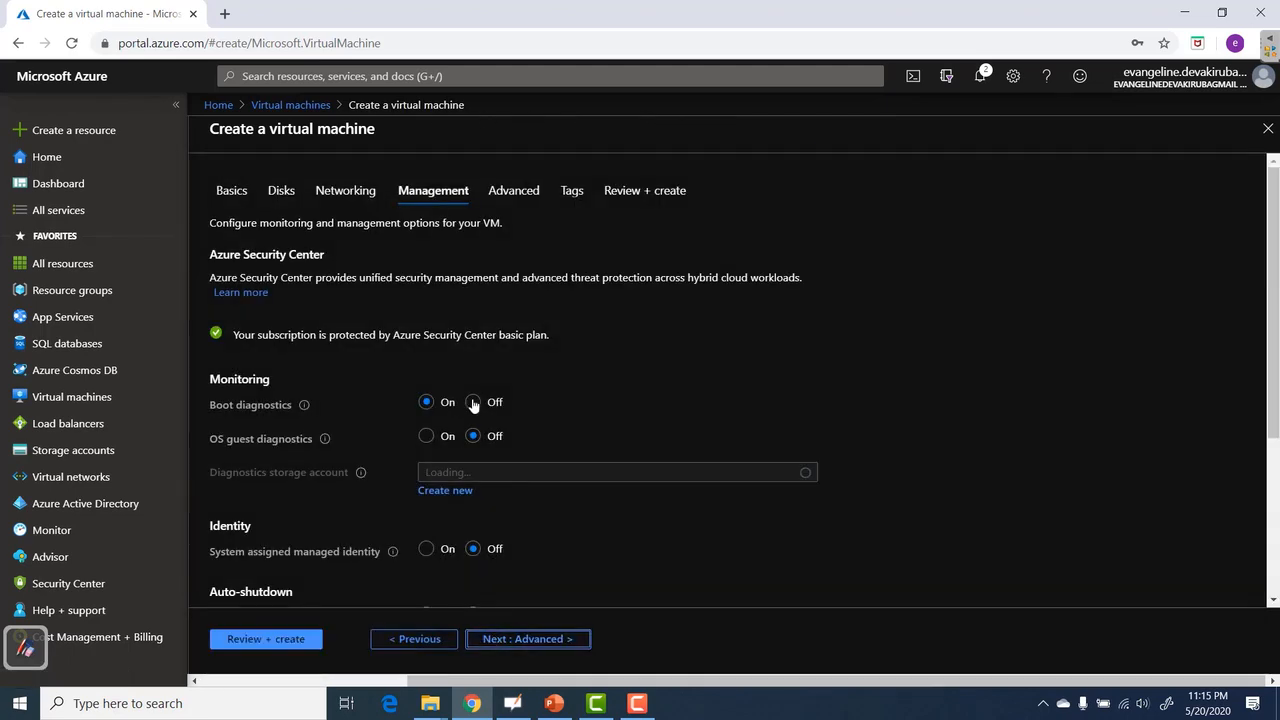
left_click(471, 403)
scroll(466, 353, "down", 2)
left_click(470, 353)
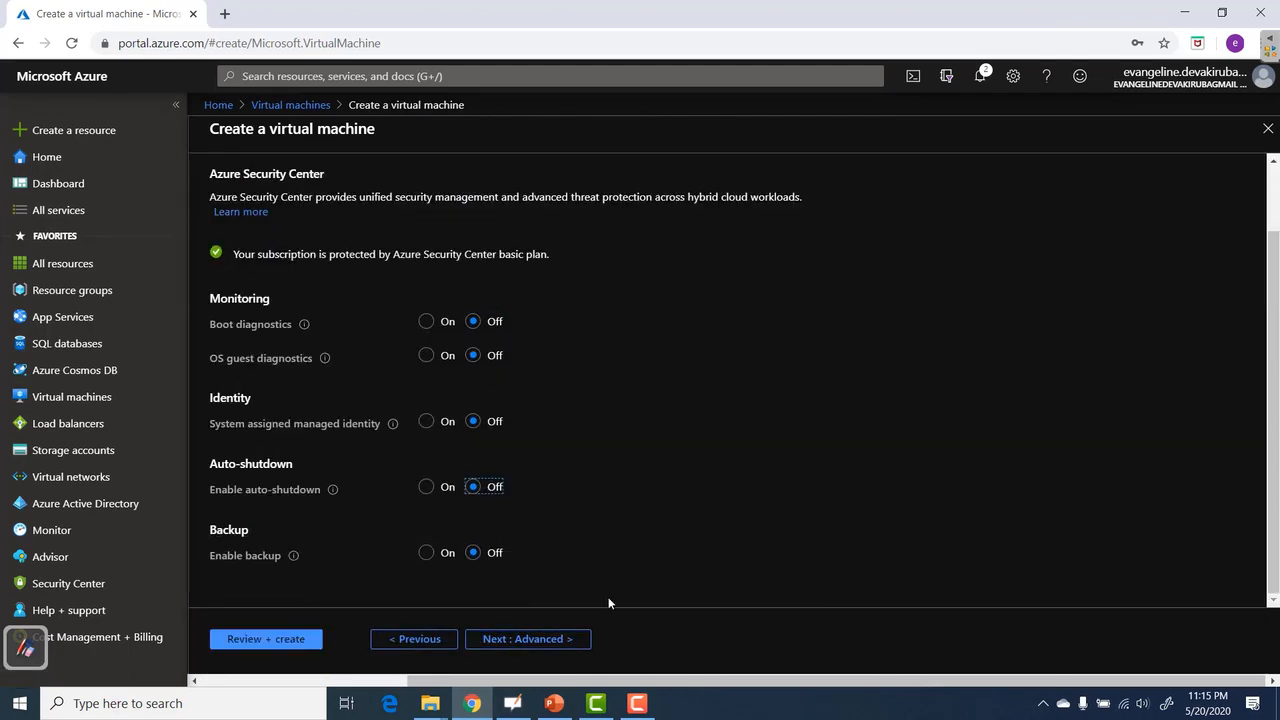
left_click(285, 645)
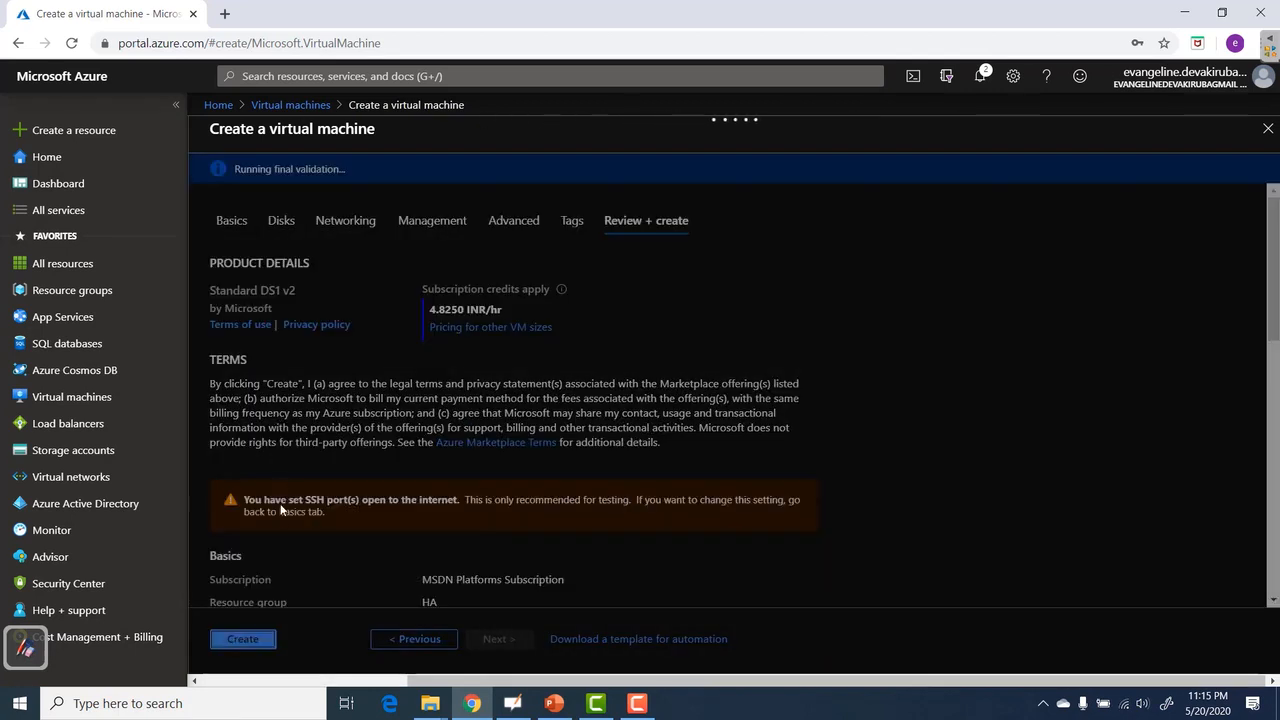
left_click(252, 647)
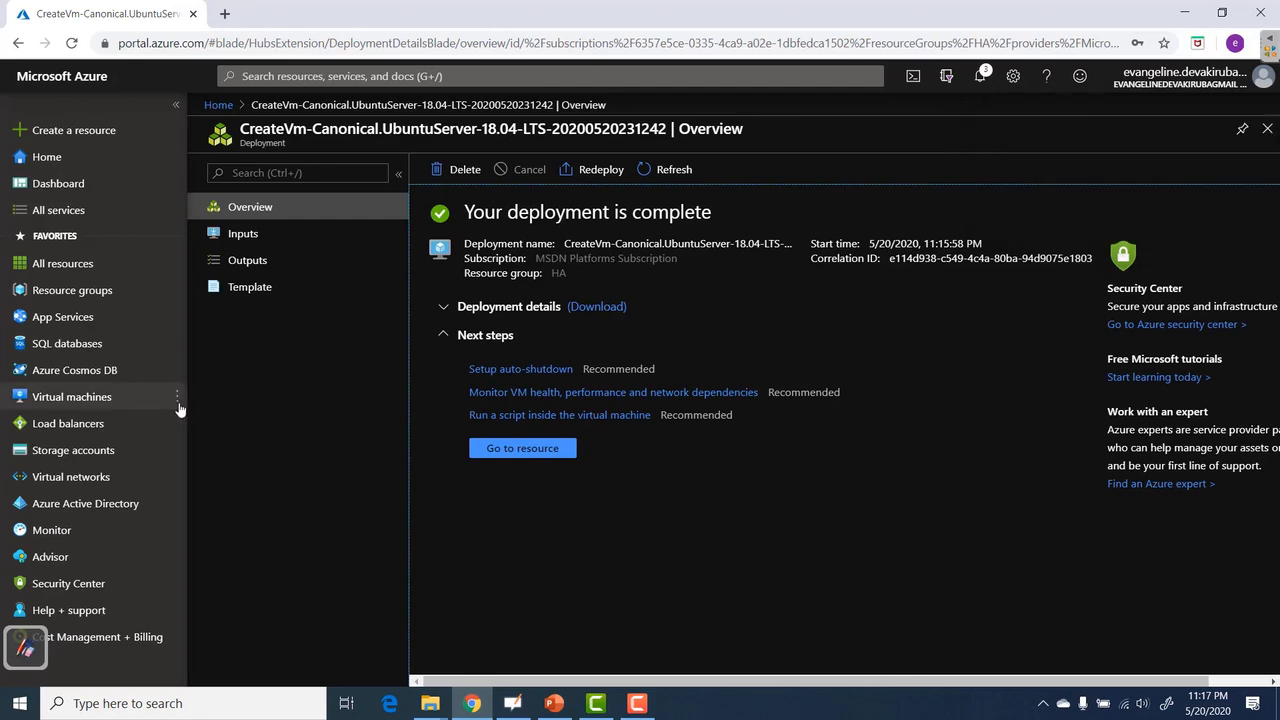
Start a second VM named vmaz2 in resource group HA, region East US.
left_click(80, 400)
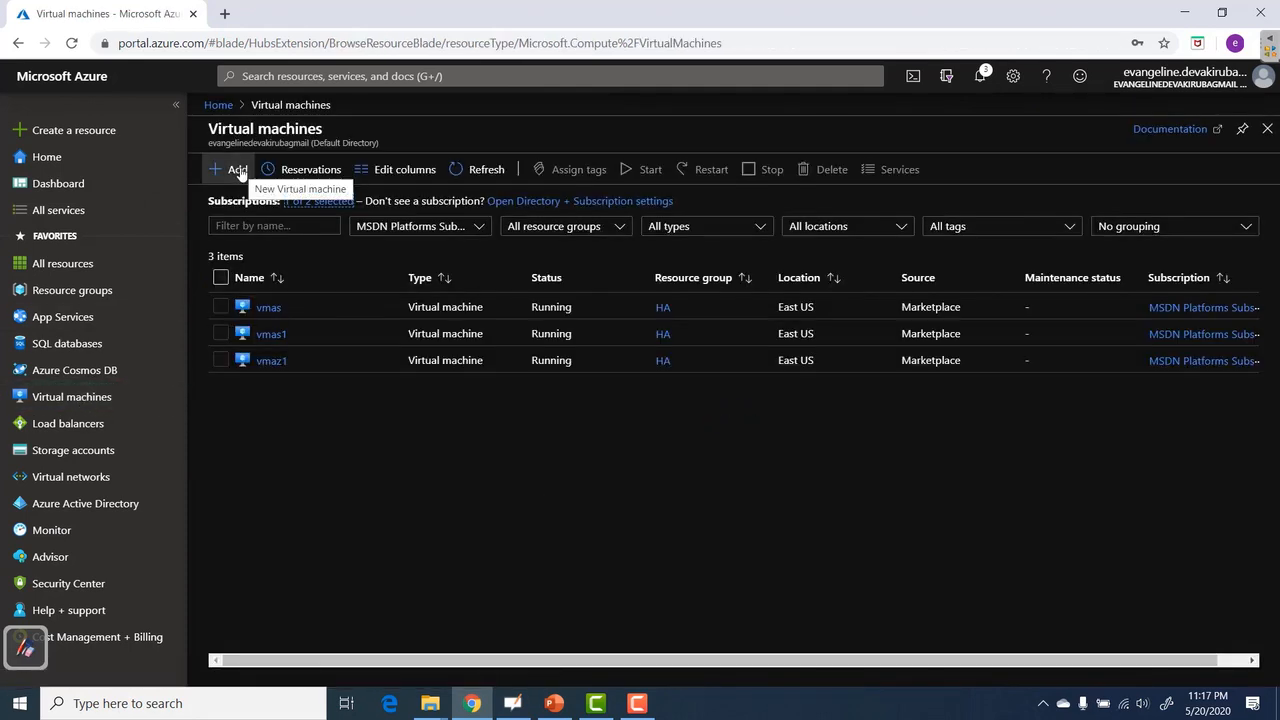
left_click(237, 170)
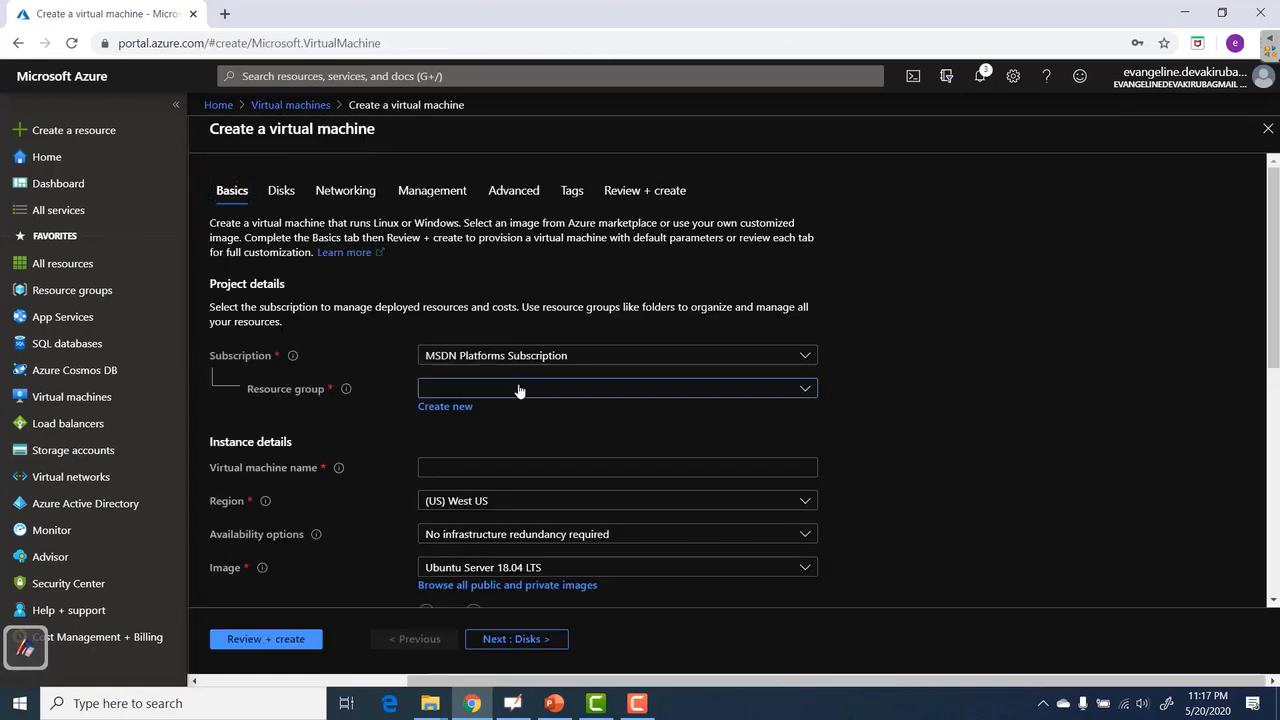
left_click(517, 390)
left_click(947, 360)
scroll(959, 358, "down", 2)
left_click(534, 273)
type("vmaz2")
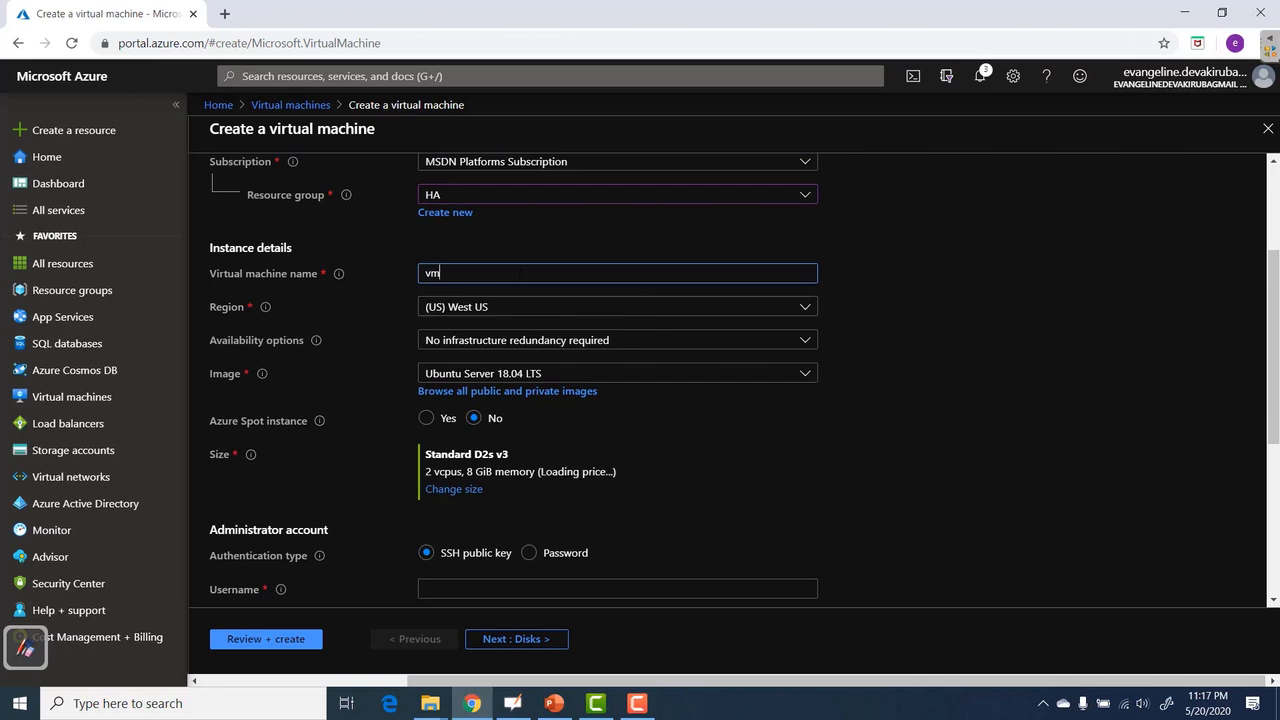
left_click(532, 308)
left_click(491, 393)
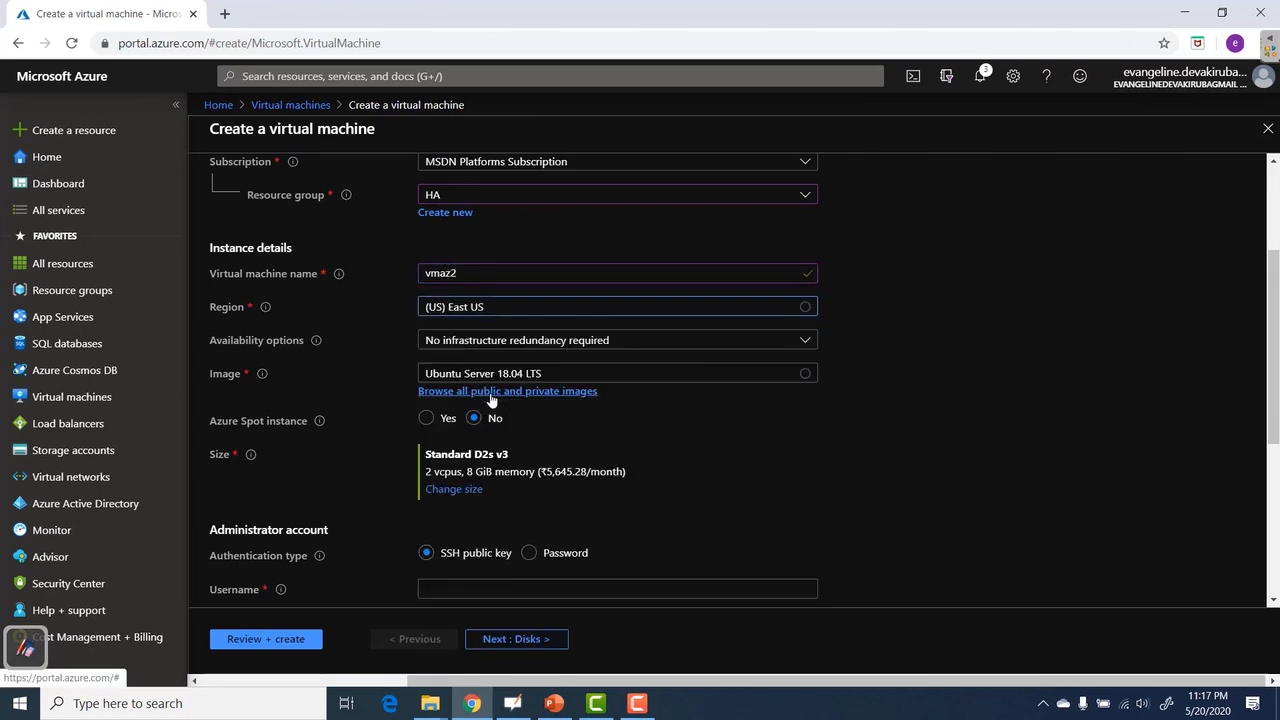
Place vmaz2 in availability zone 2 with size Standard DS1 v2.
left_click(799, 342)
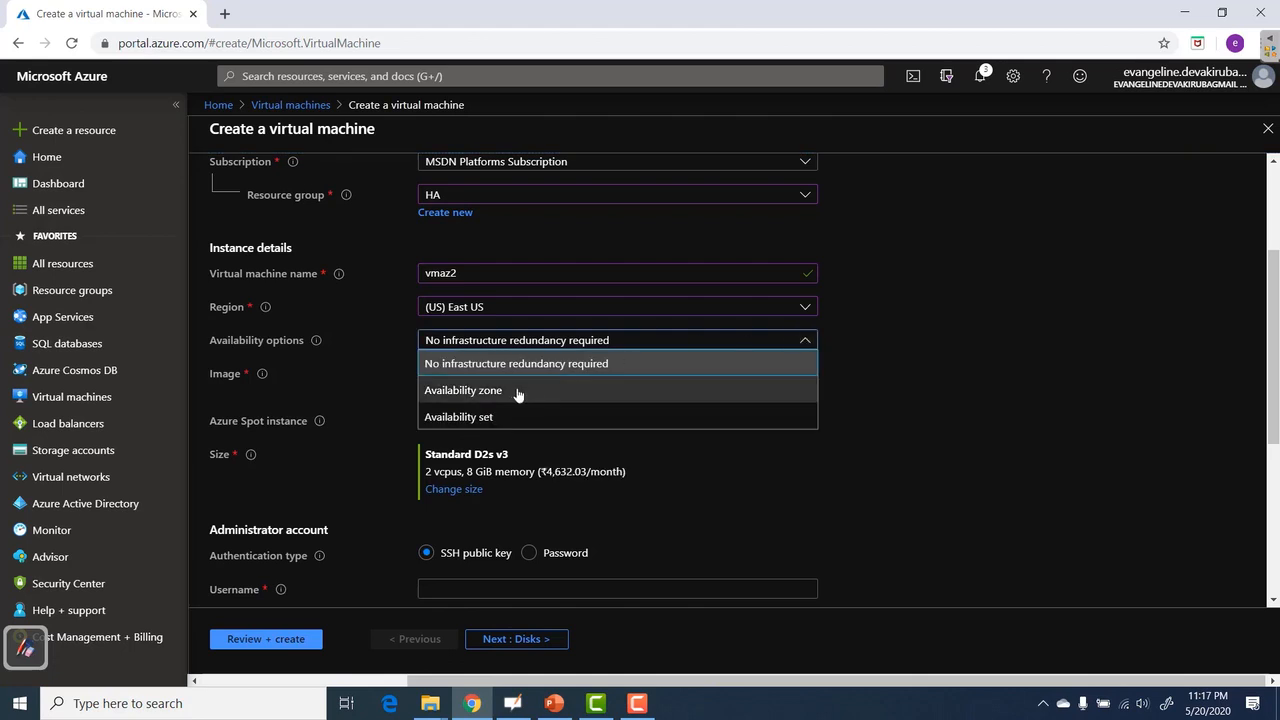
left_click(516, 393)
left_click(508, 380)
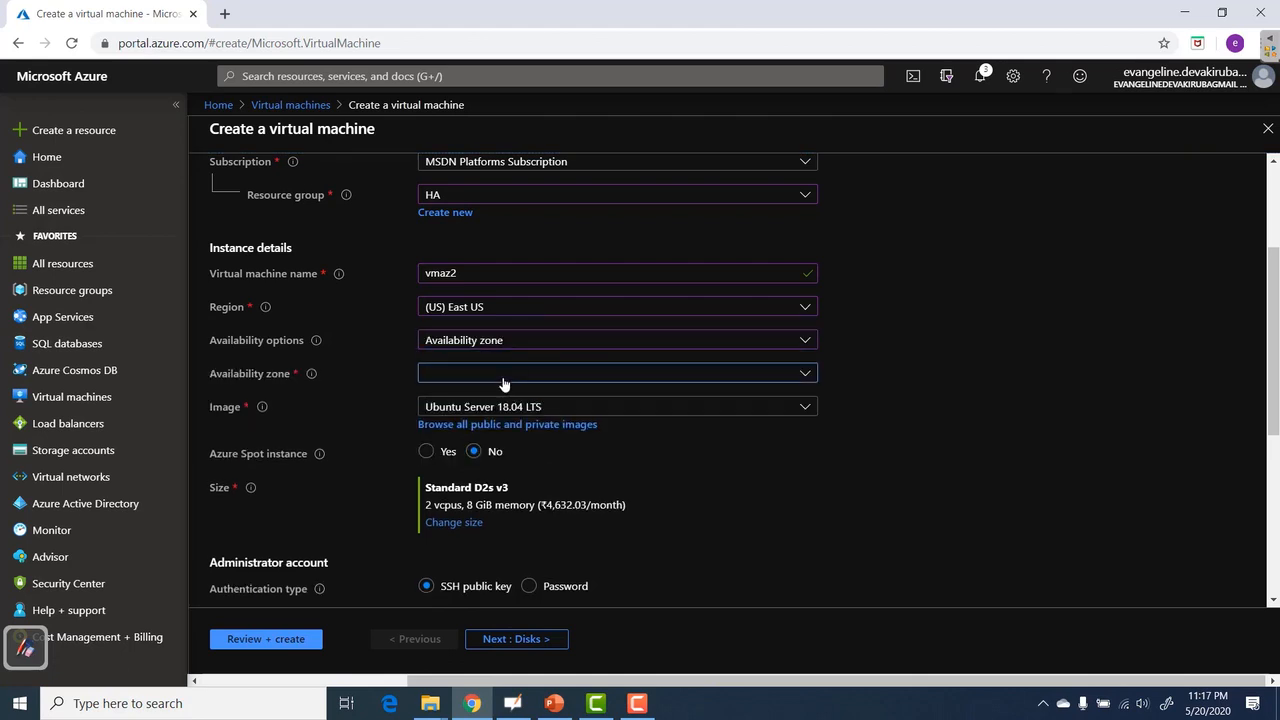
left_click(459, 432)
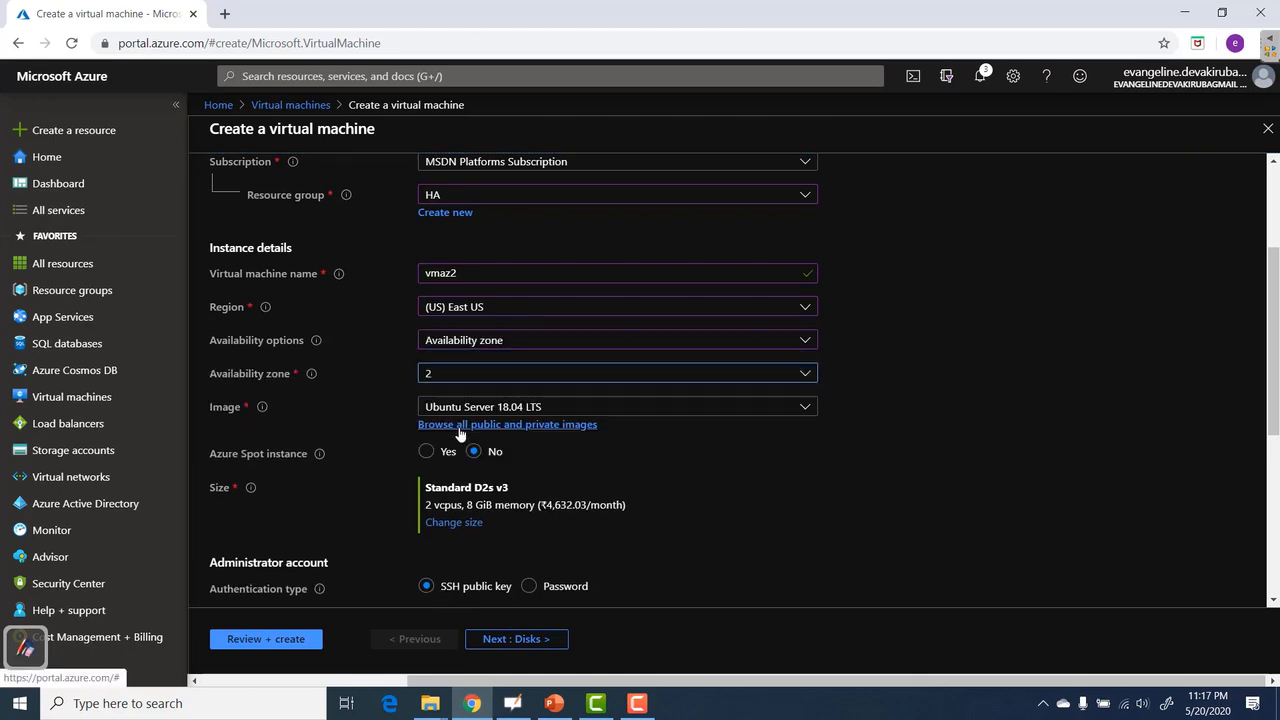
scroll(816, 452, "down", 2)
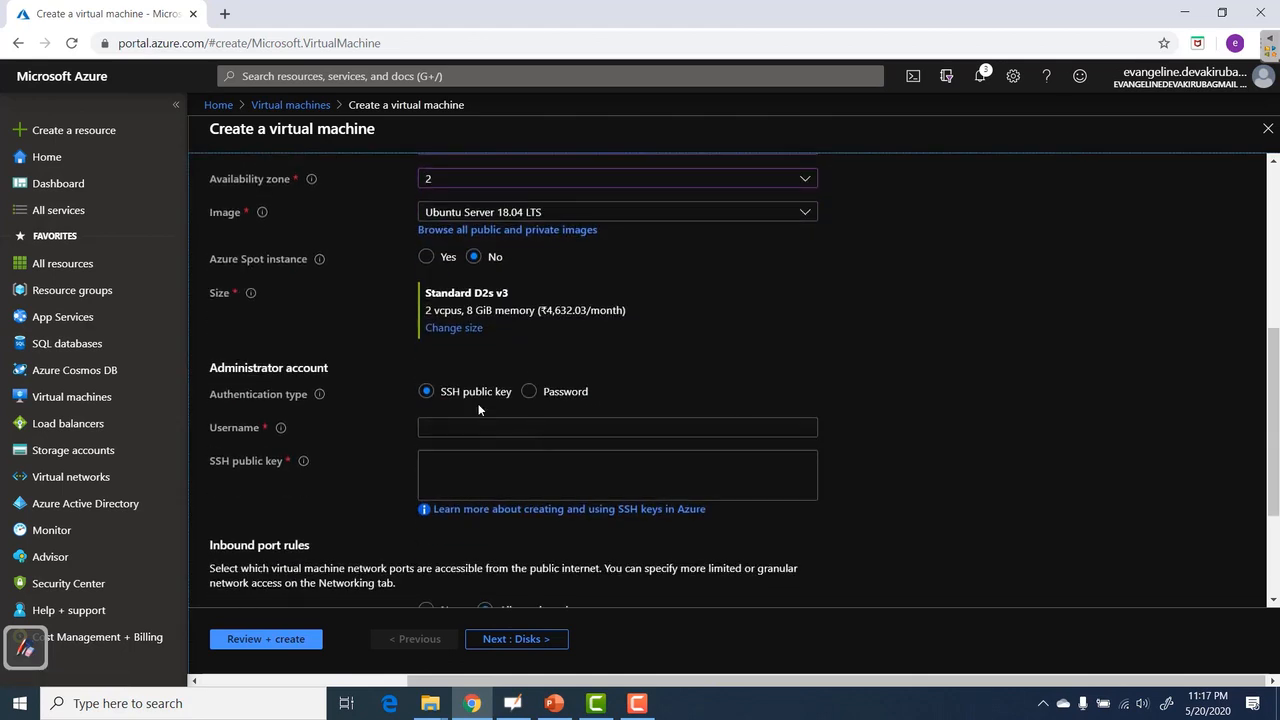
left_click(452, 330)
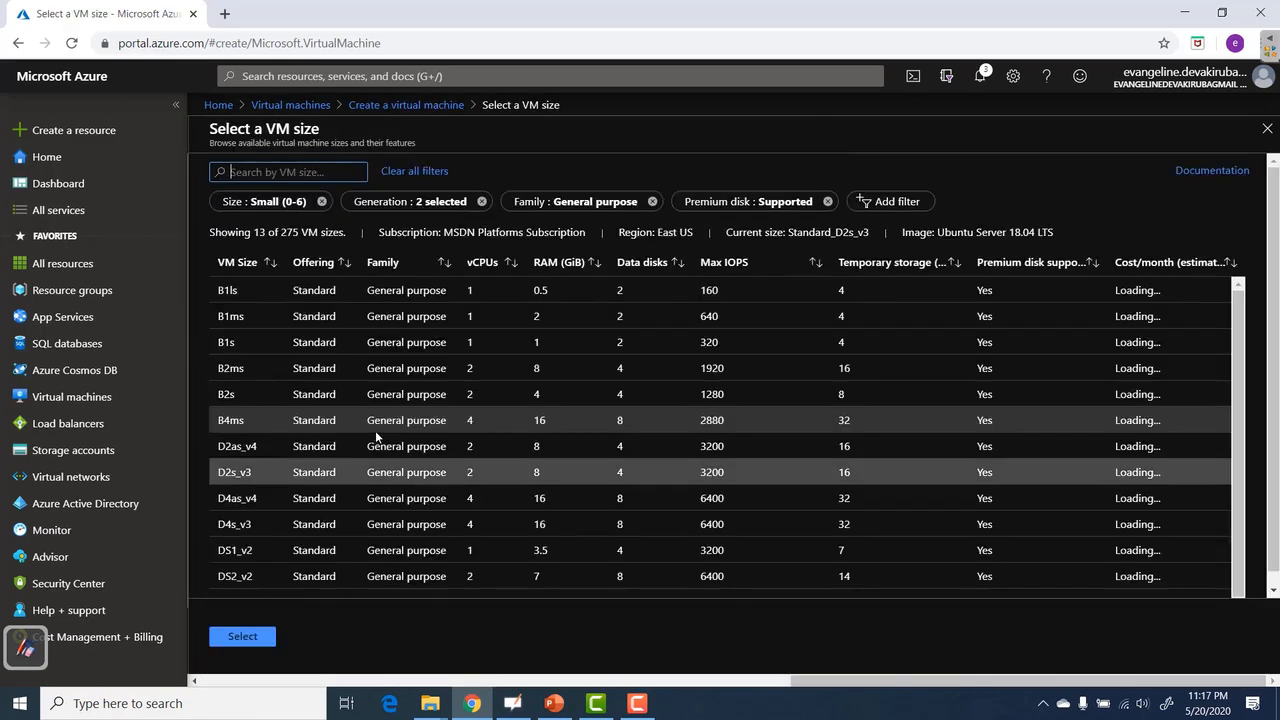
left_click(248, 550)
left_click(243, 636)
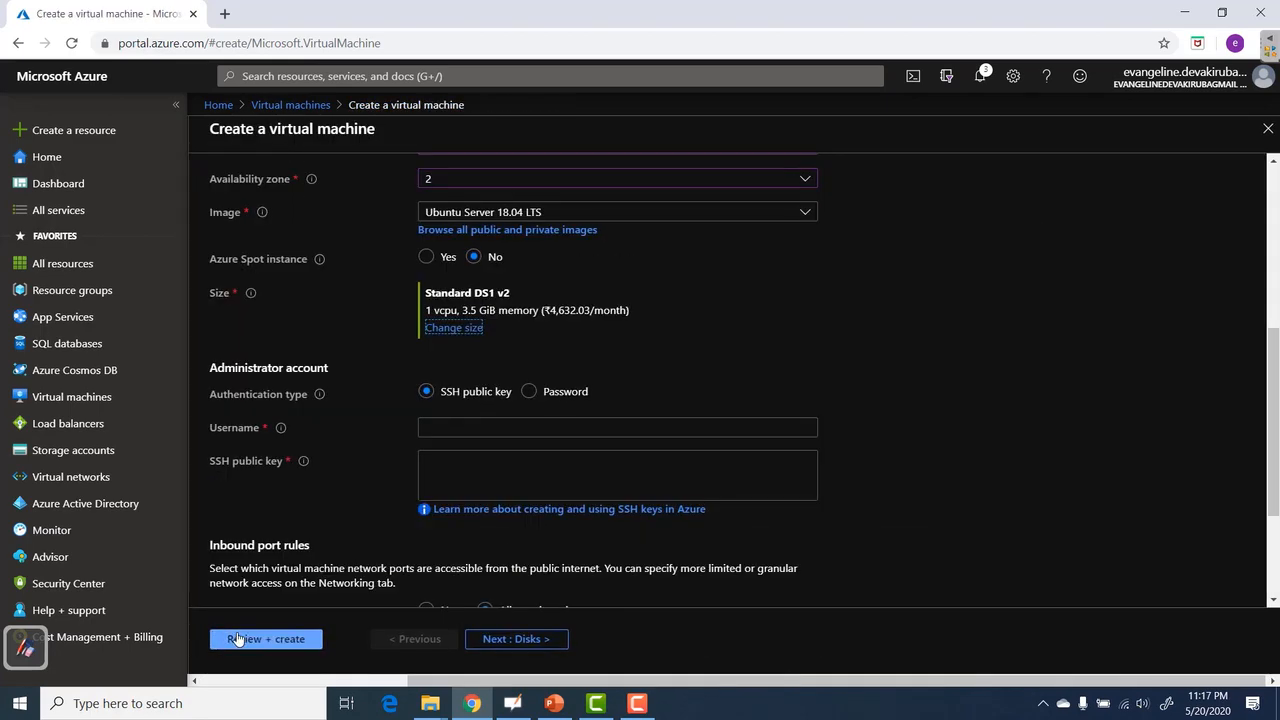
Switch vmaz2 to password login and allow inbound HTTP (80) and HTTPS (443).
left_click(528, 391)
left_click(902, 453)
scroll(902, 453, "down", 2)
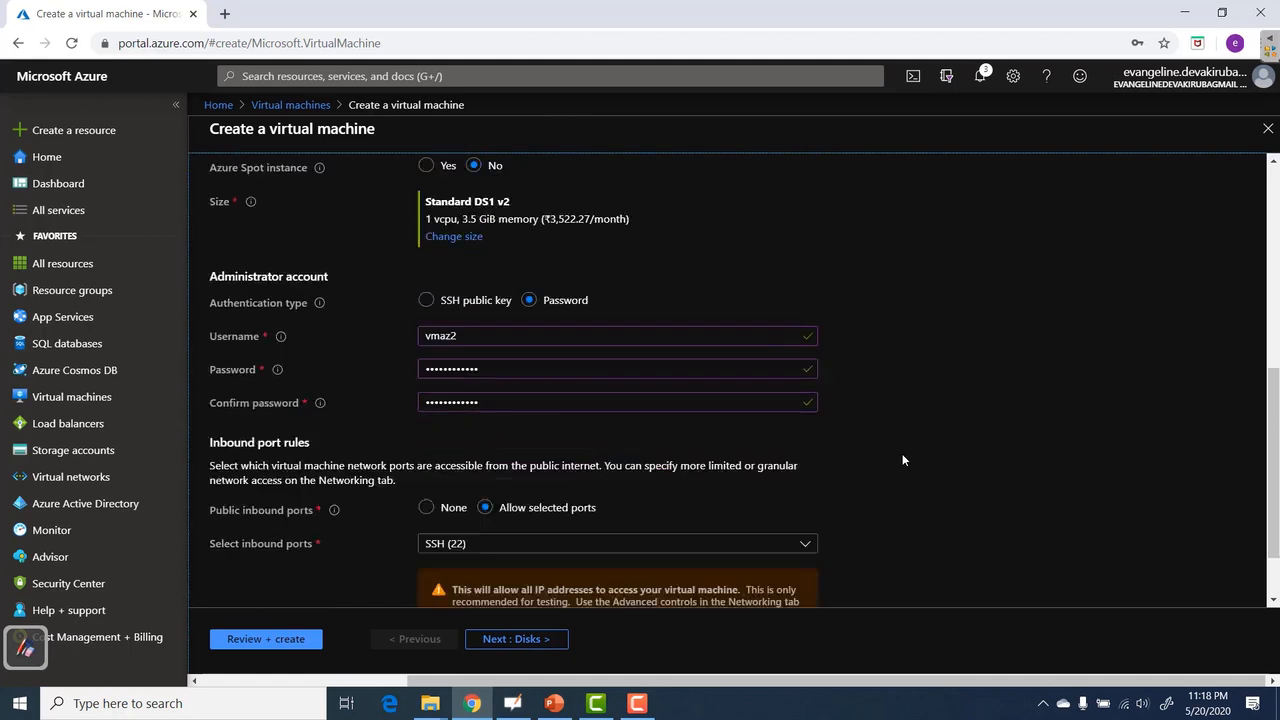
left_click(468, 462)
left_click(449, 484)
left_click(449, 511)
Give vmaz2 a zone-redundant public IP and run Review + create validation.
left_click(539, 648)
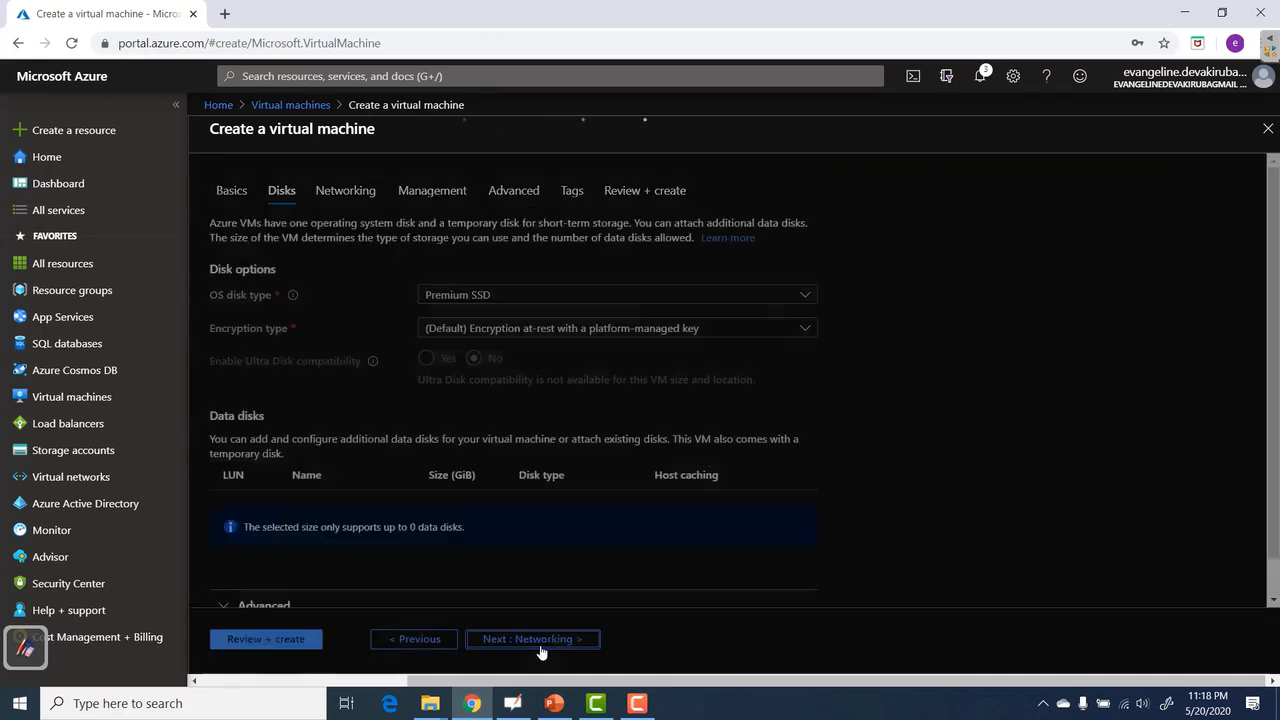
left_click(540, 648)
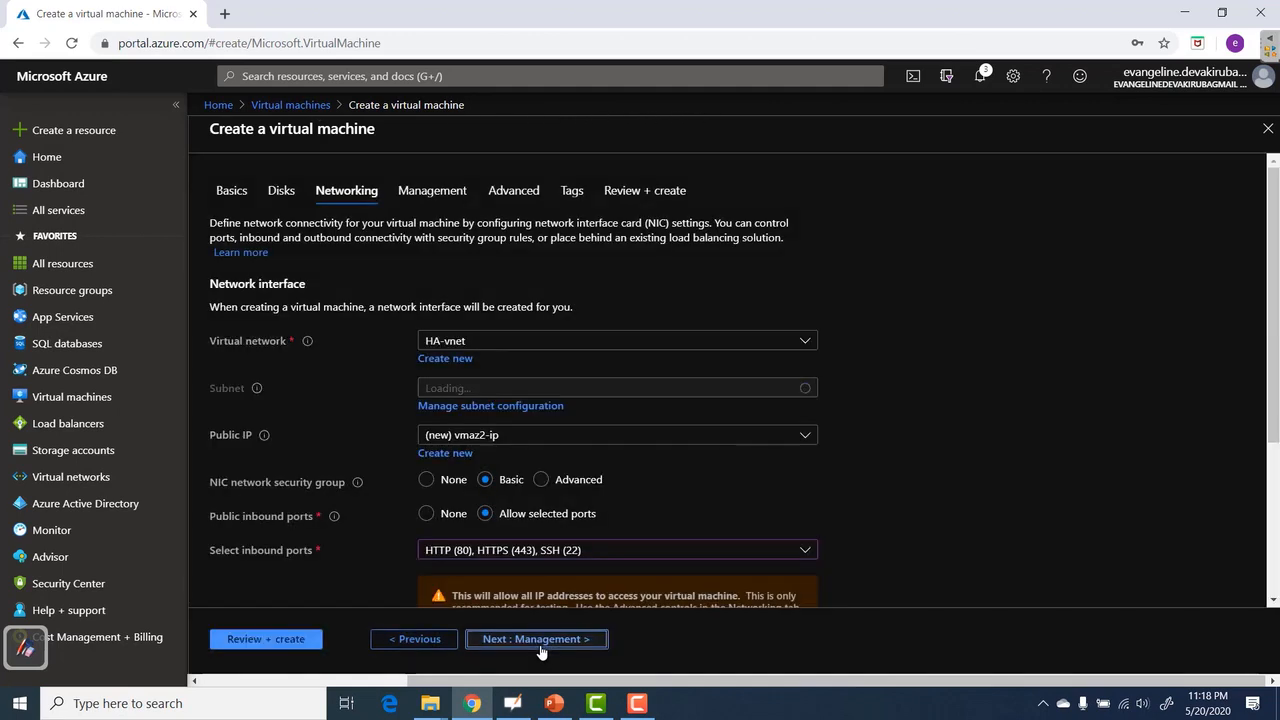
left_click(446, 454)
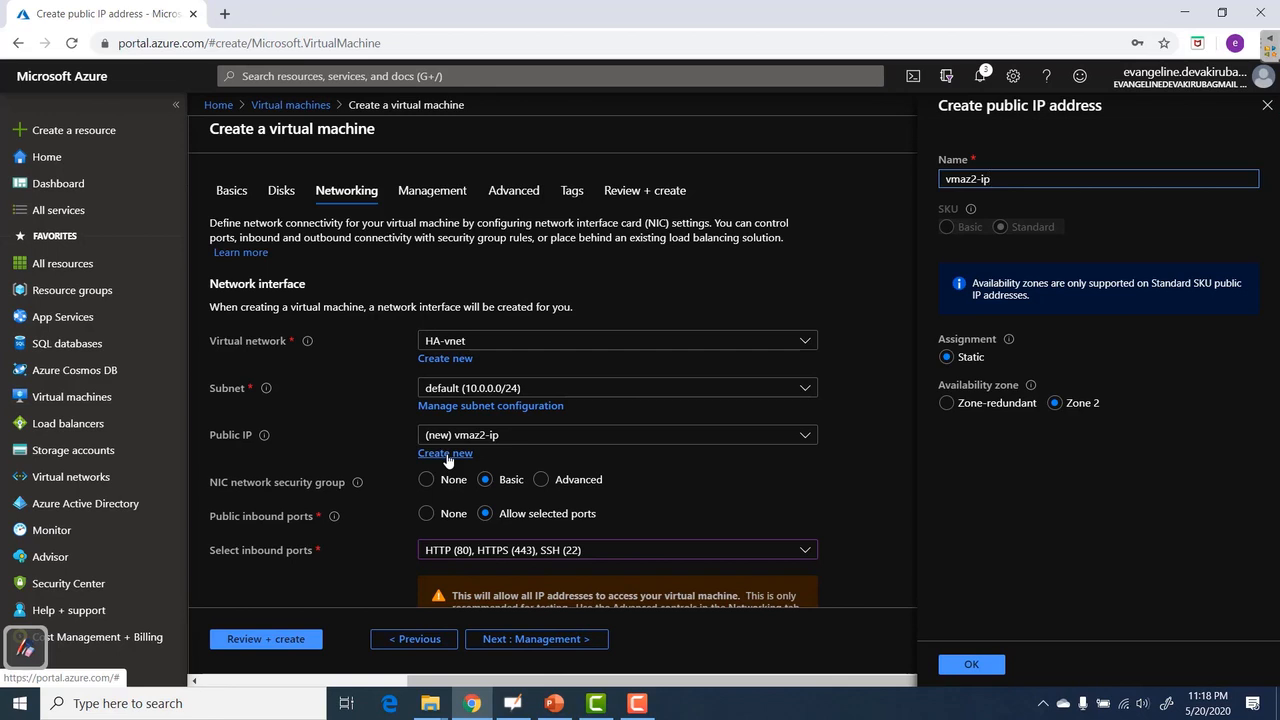
left_click(947, 403)
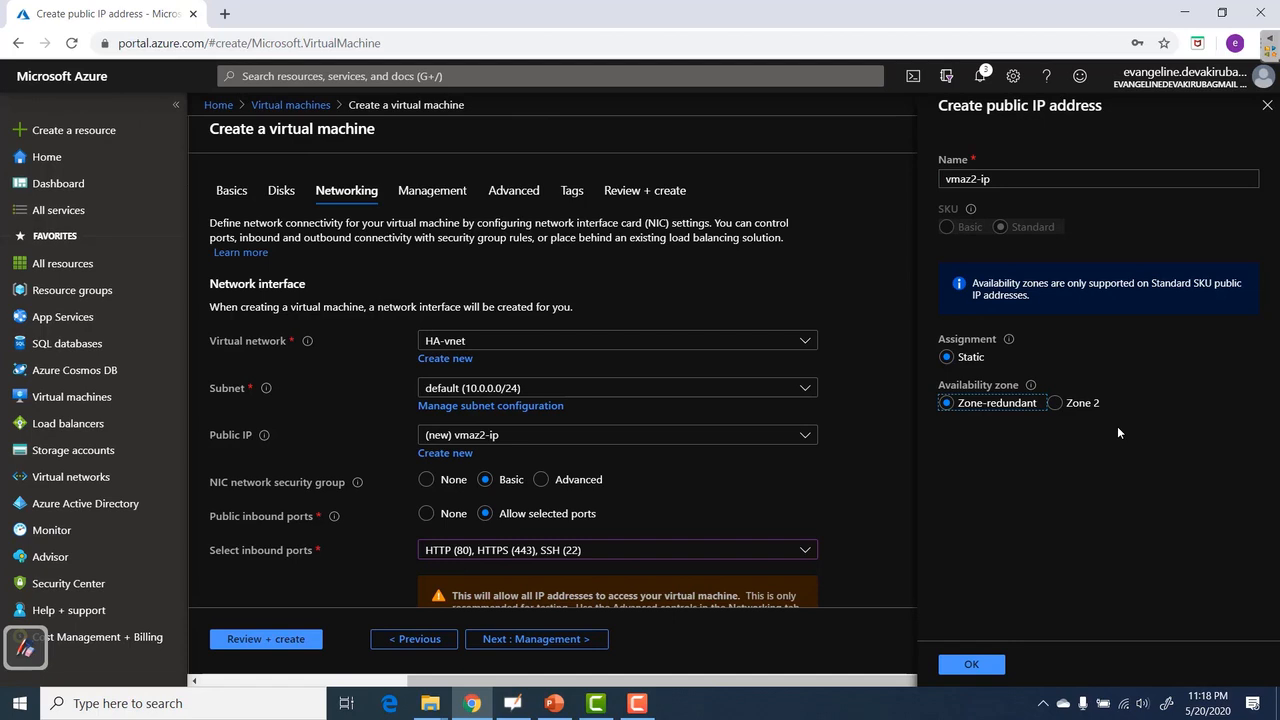
left_click(968, 664)
left_click(645, 190)
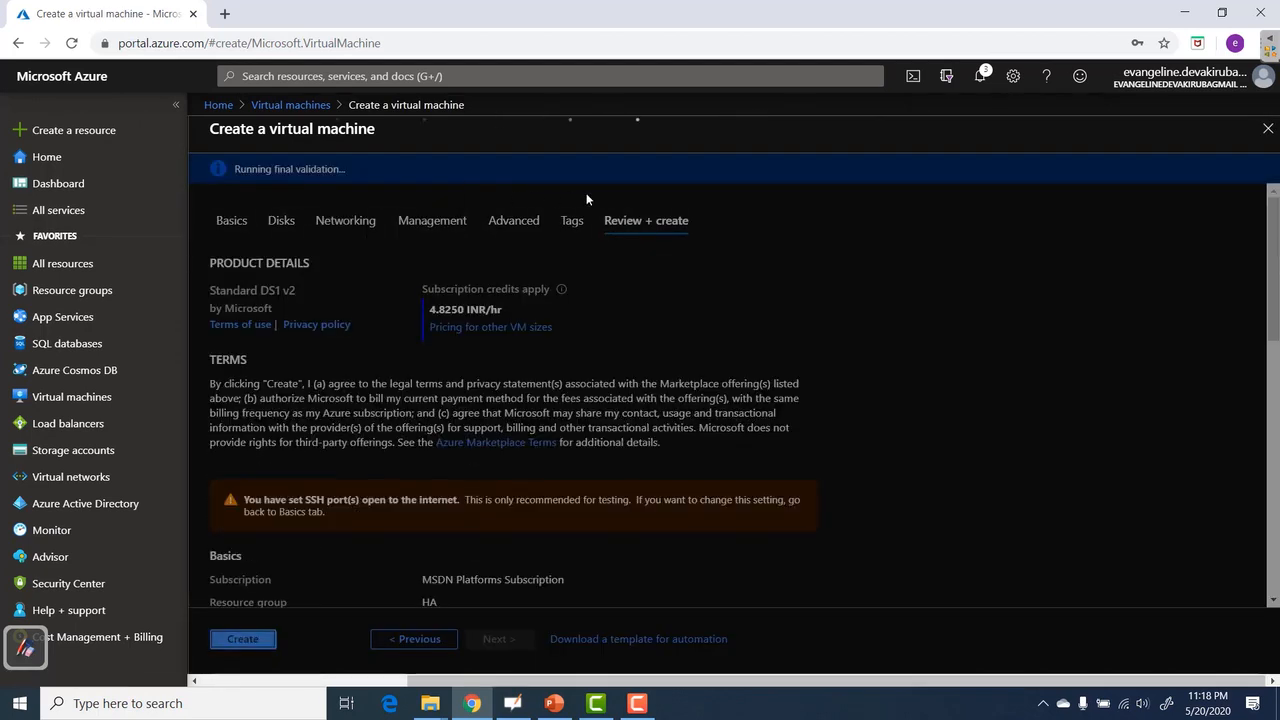
Deploy vmaz2, then handwrite '(53 mnts)' in red beside the Availability Zones title.
left_click(250, 640)
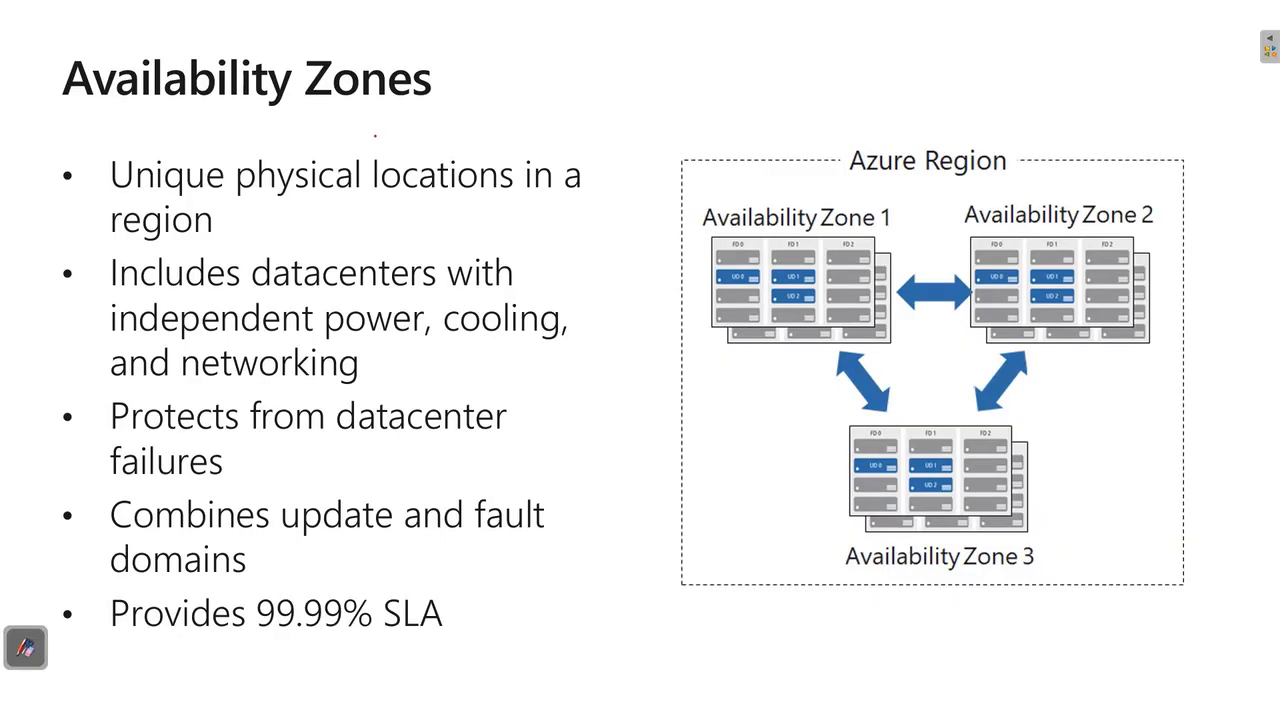
mouse_move(526, 70)
left_mouse_down()
mouse_move(540, 78)
mouse_move(548, 62)
mouse_move(583, 70)
mouse_move(634, 50)
left_mouse_up()
left_click_drag(648, 34, 640, 74)
mouse_move(530, 56)
left_mouse_down()
mouse_move(520, 92)
mouse_move(536, 100)
left_mouse_up()
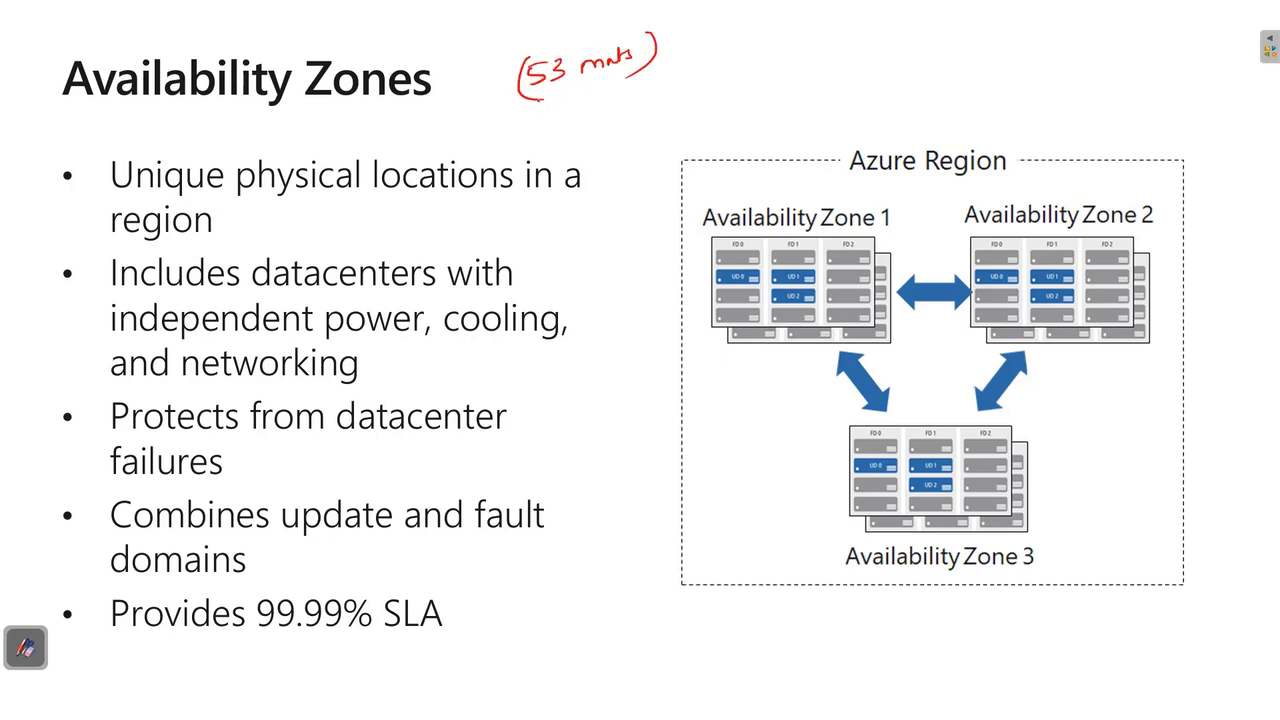